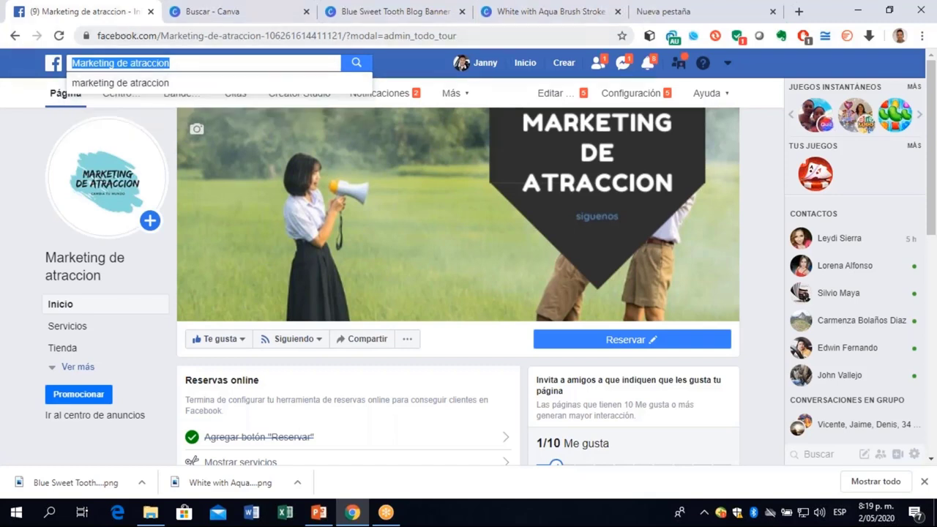
Review the page's Plantillas y pestañas settings, including its current tabs and the extra tabs available to add.
click(75, 118)
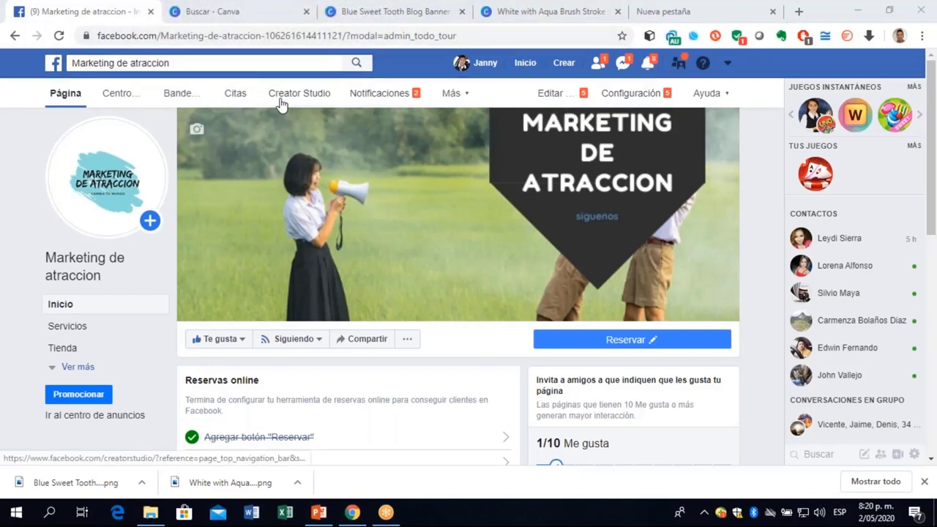
click(636, 96)
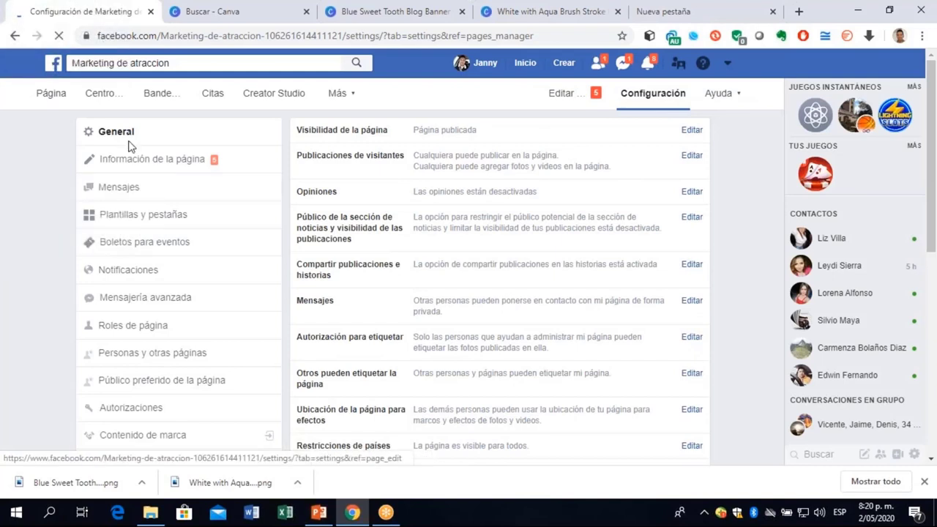
click(146, 216)
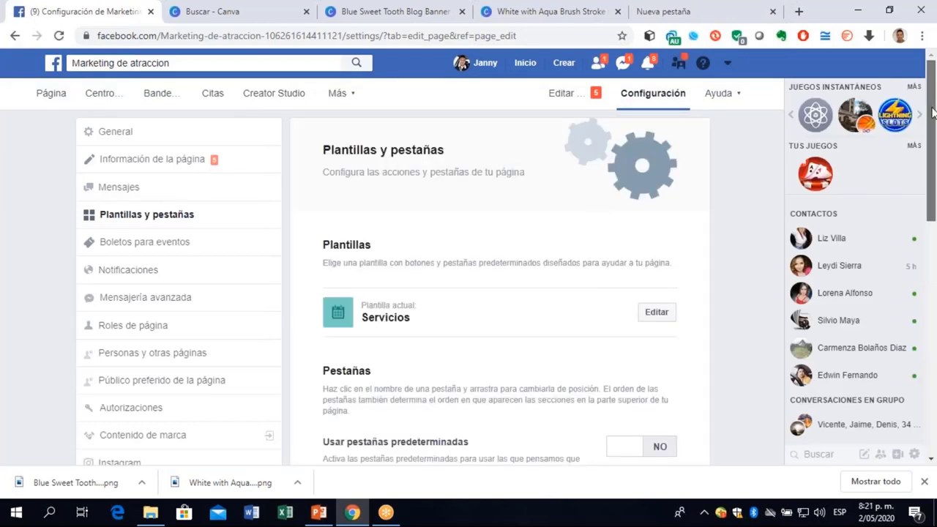
drag(934, 111, 933, 340)
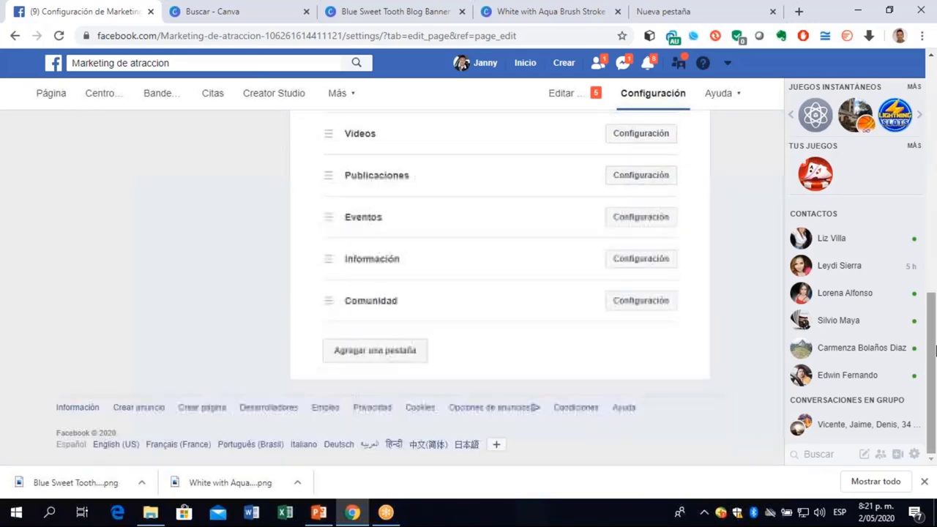
click(410, 352)
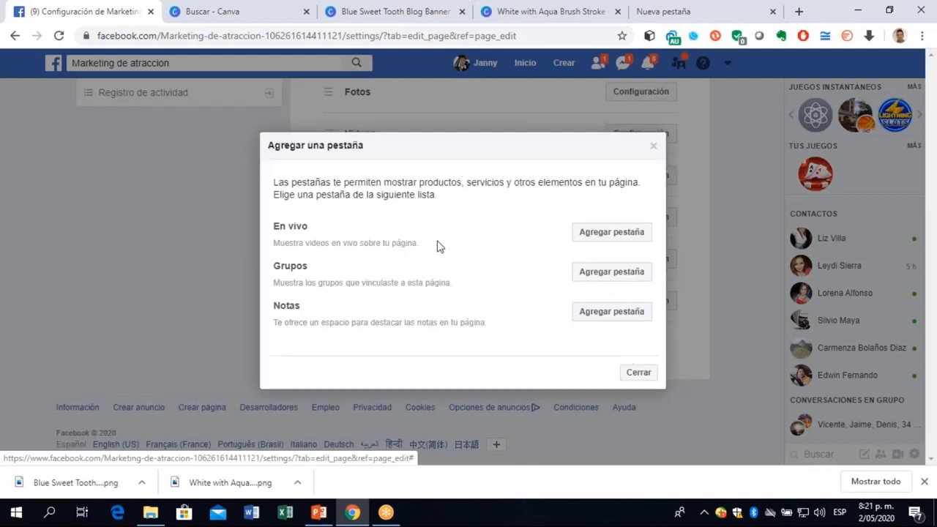
click(637, 375)
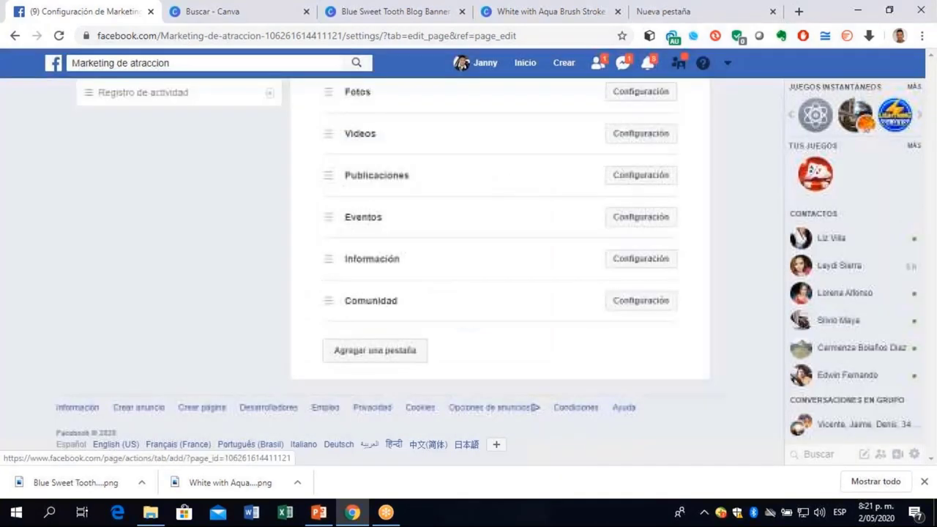
scroll(926, 182, up, 5)
scroll(926, 181, down, 1)
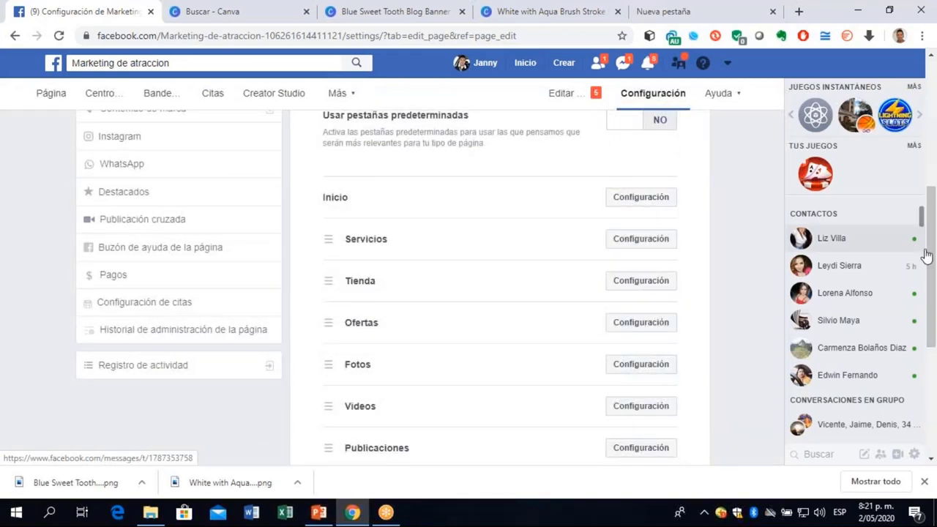
drag(932, 221, 932, 95)
Return to the Marketing de atraccion page, open its Tienda section and accept the merchant terms and policies.
click(50, 97)
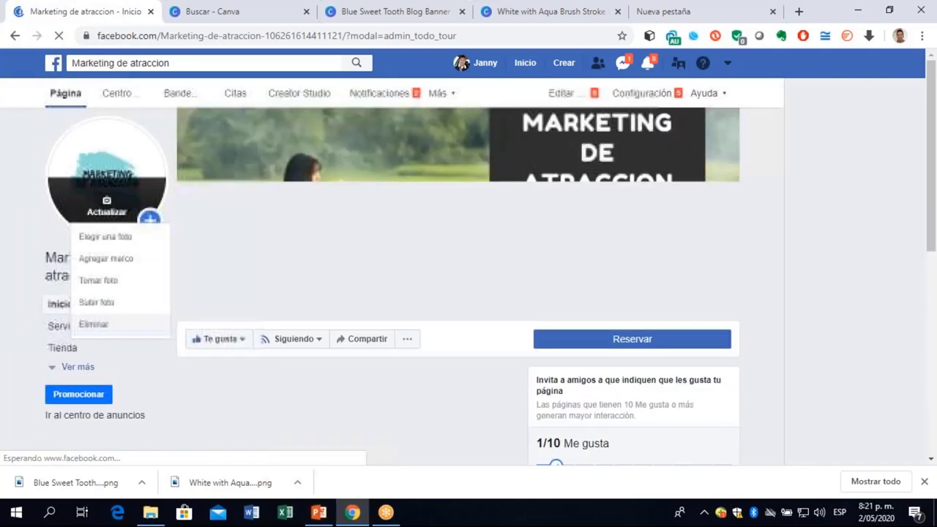
click(71, 370)
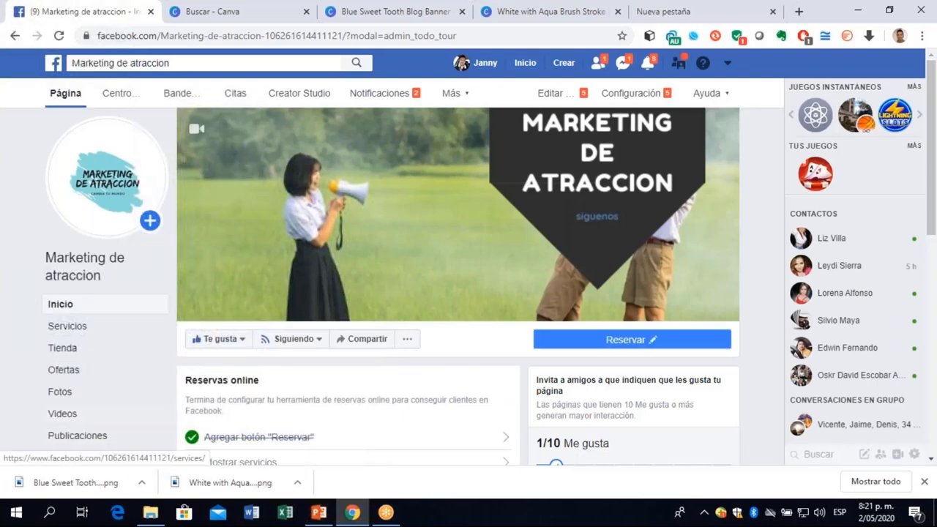
click(925, 482)
click(65, 349)
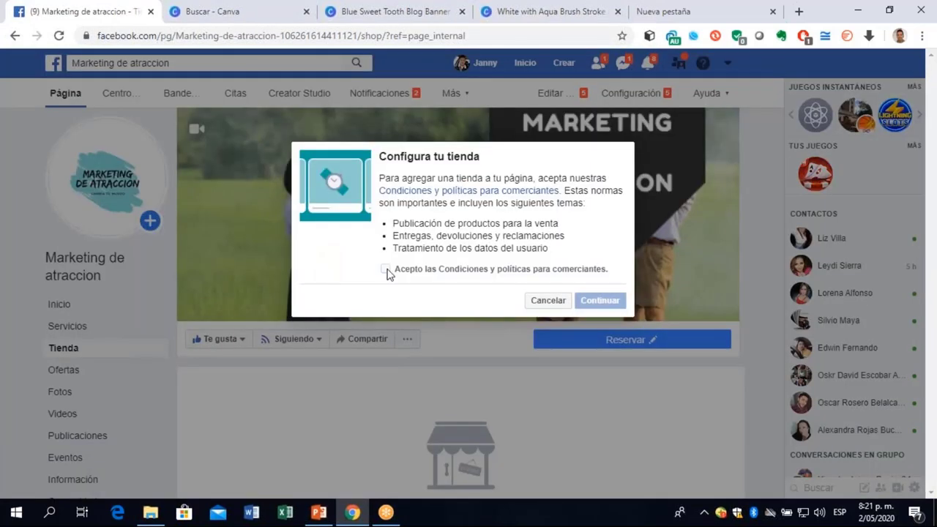
click(387, 270)
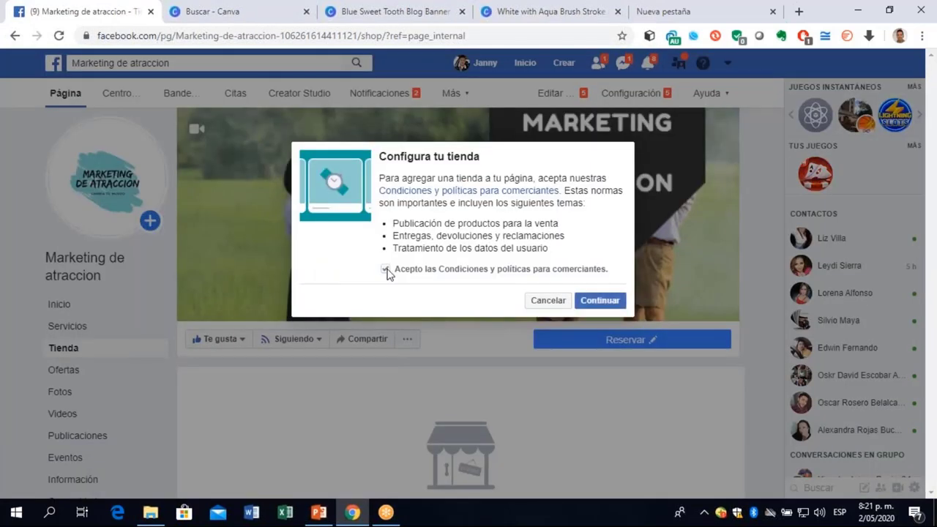
click(615, 300)
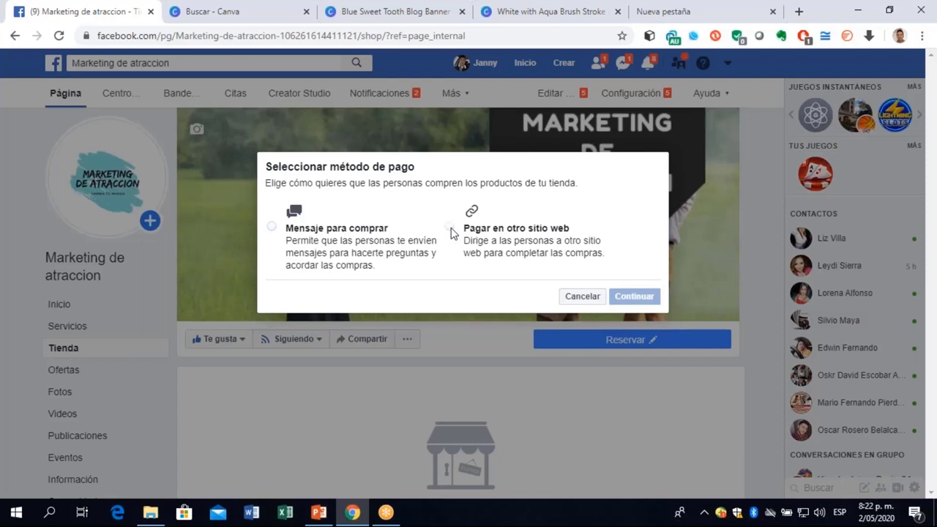
Set the shop's payment method to Pagar en otro sitio web and save it with Peso colombiano as currency.
click(450, 228)
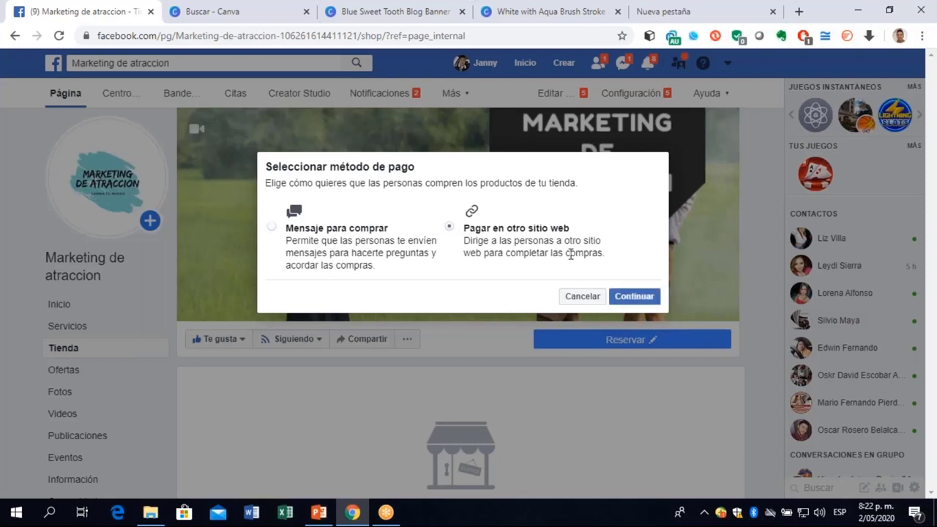
click(629, 297)
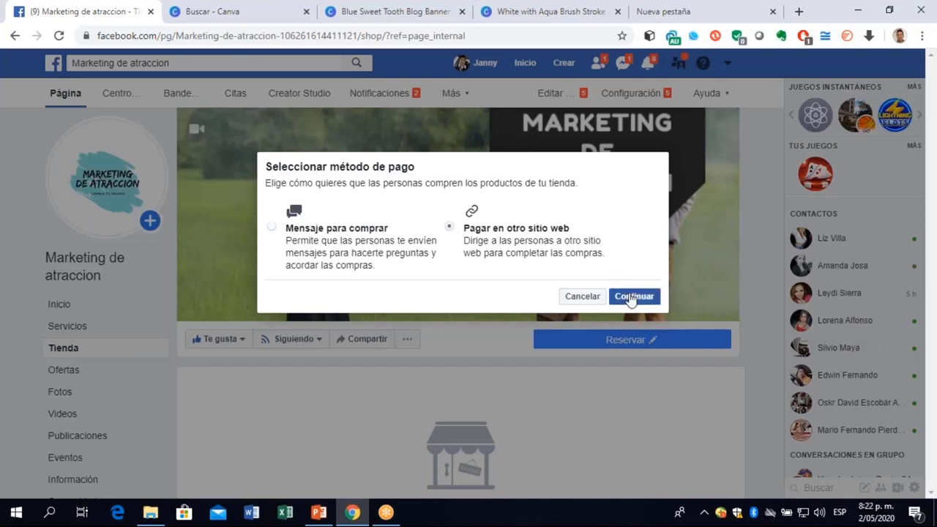
click(630, 299)
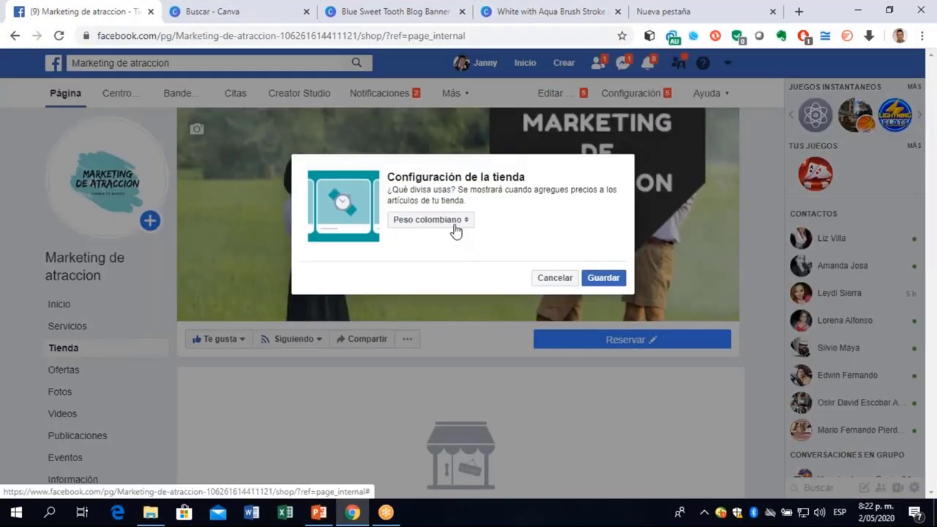
click(605, 276)
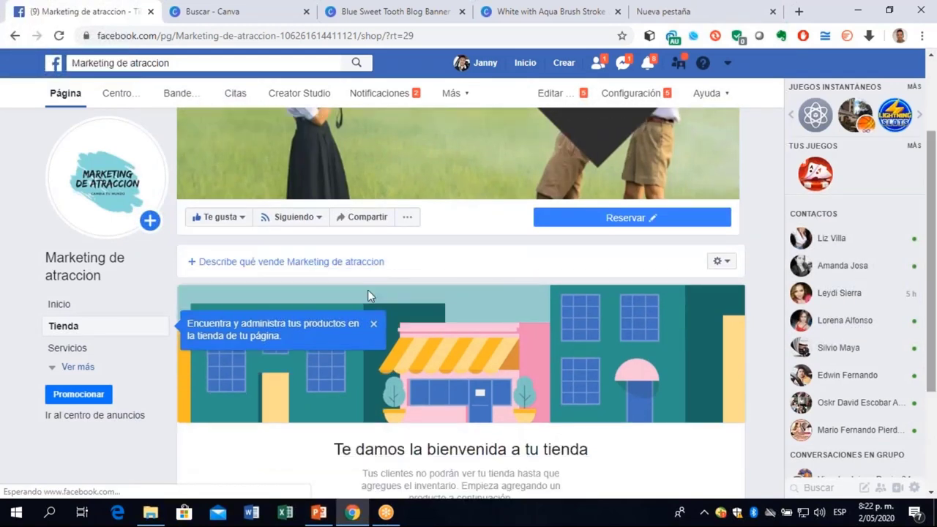
click(373, 323)
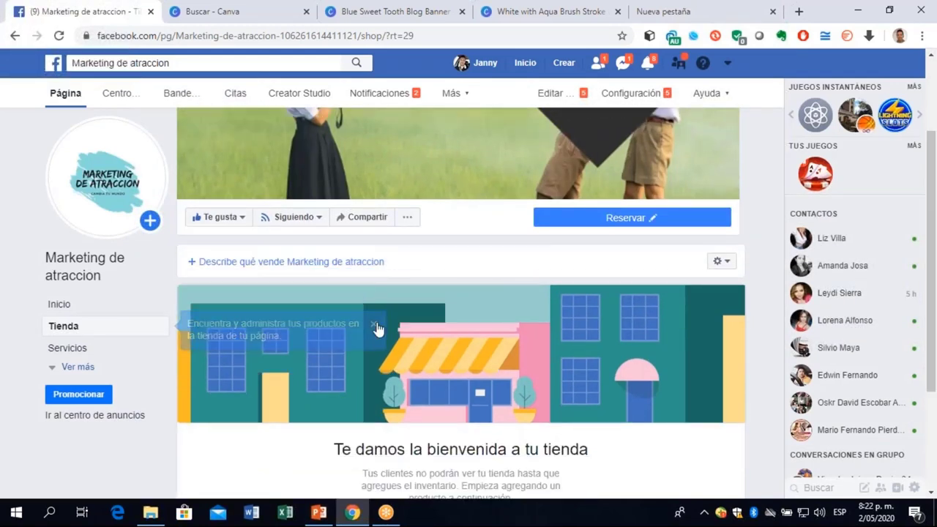
Save the shop description "CURSOS Y HERRAMIENTA PARA ATRAER A TU CLIENTE IDEAL".
click(239, 264)
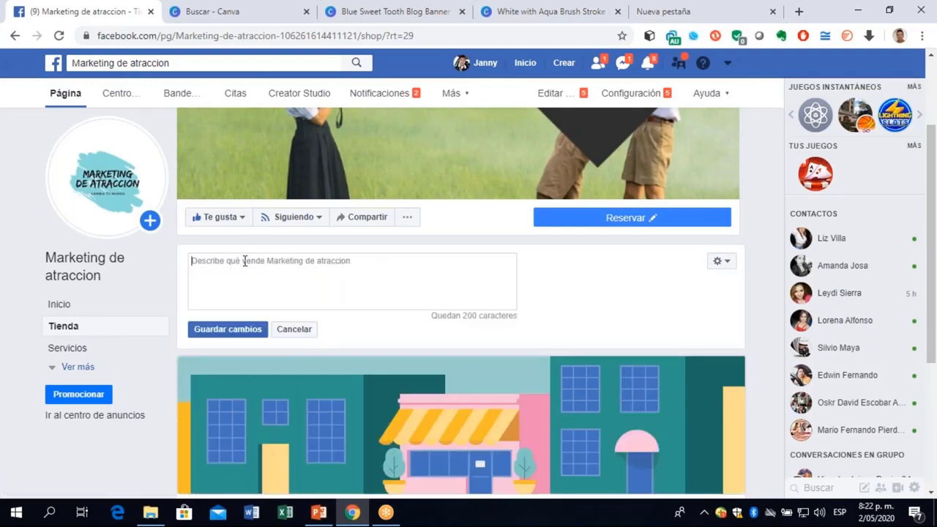
text(CUR)
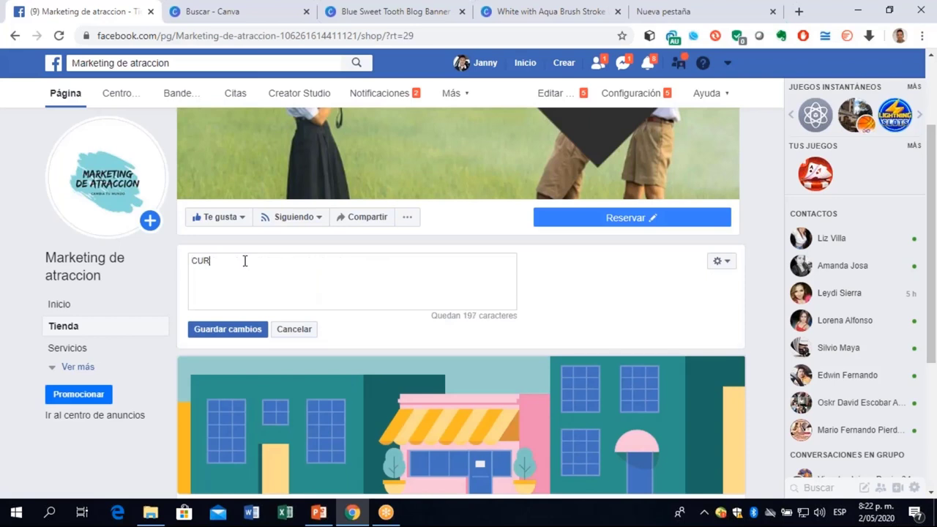
text(SOS Y HERRAMIENTA PAR)
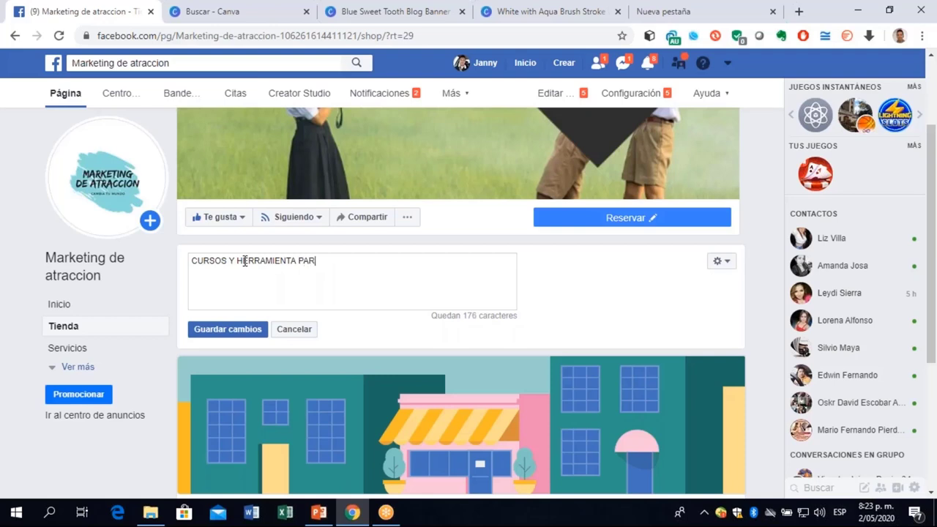
text(A ATRAER A TU CLIET)
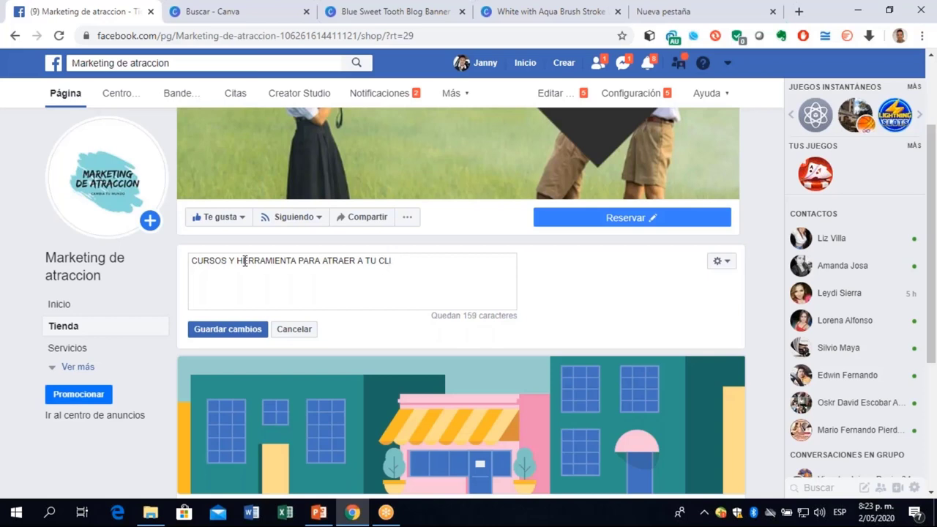
text(ENTE IDEAL)
click(212, 329)
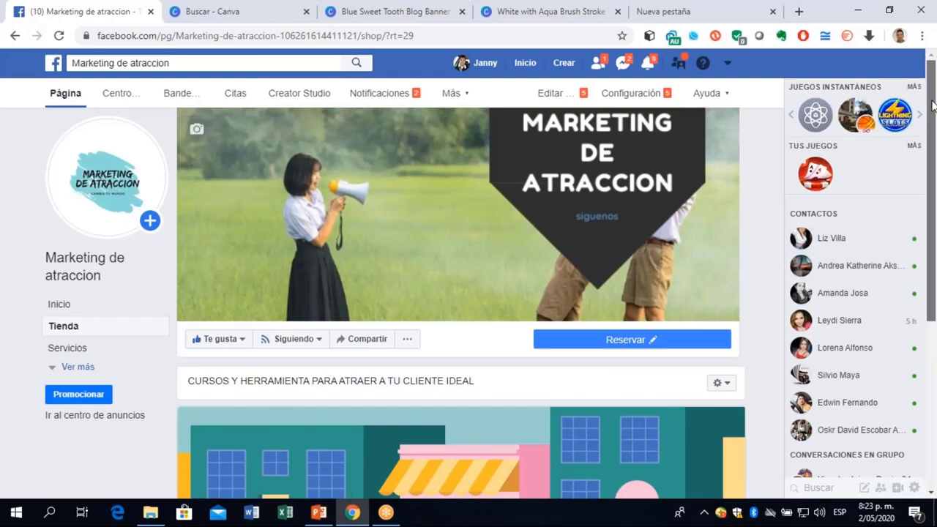
Start adding a new product to the empty shop.
drag(932, 108, 934, 265)
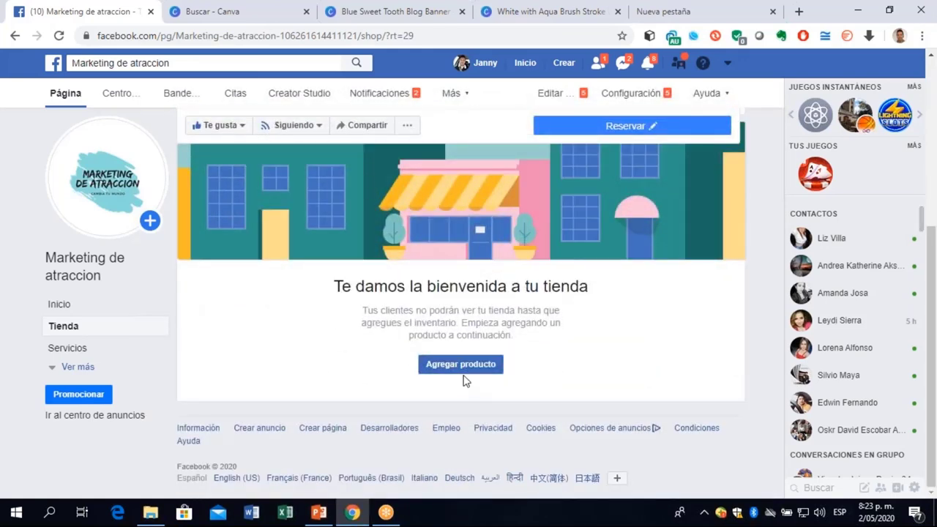
click(459, 370)
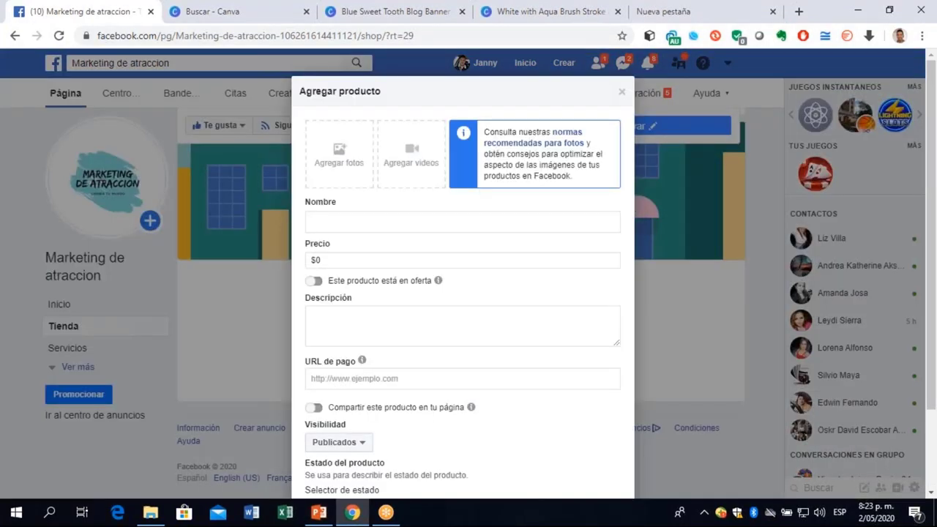
Switch to Canva and browse the full collection of Posts para Instagram templates for product image ideas.
click(245, 13)
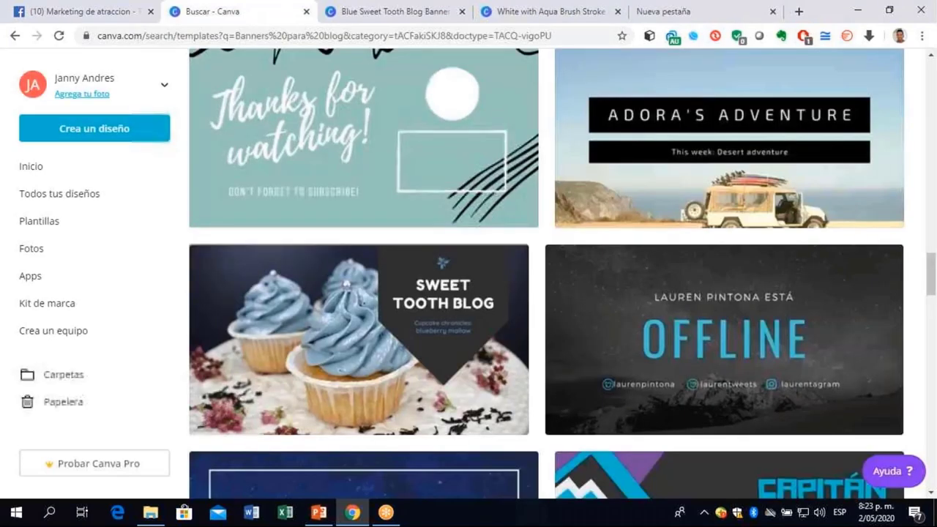
click(33, 174)
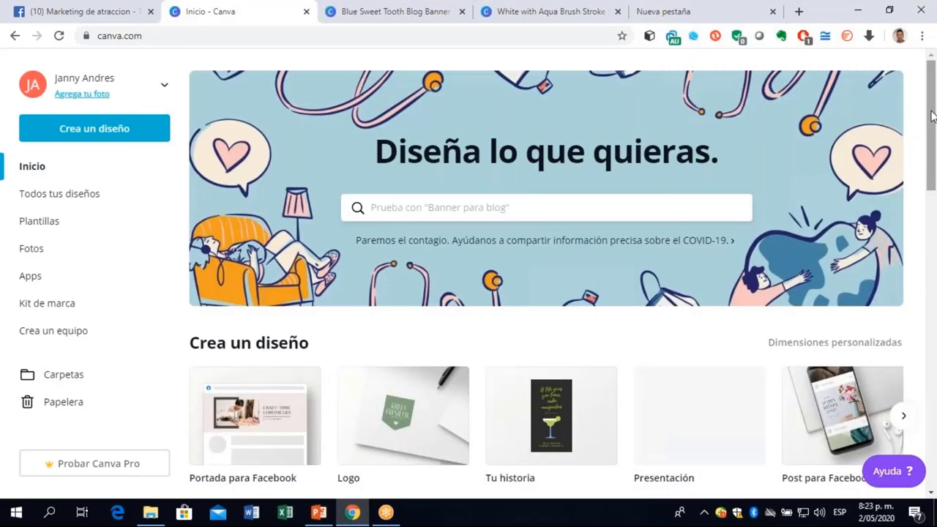
drag(932, 116, 935, 359)
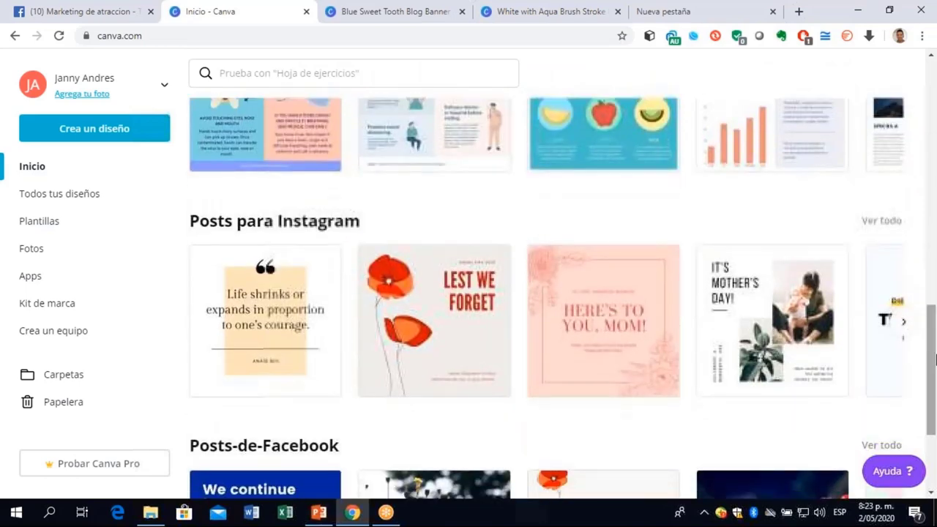
click(881, 221)
drag(931, 92, 931, 152)
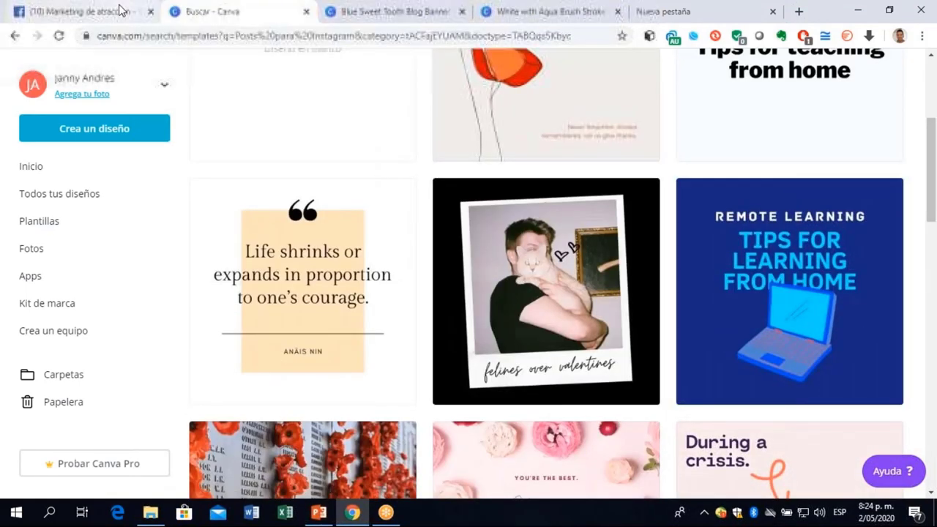
Switch back to Facebook and add the "Azul Amarillo Ciberlunes Lunes Tecnología Instagram" image from Descargas as the product photo.
click(88, 11)
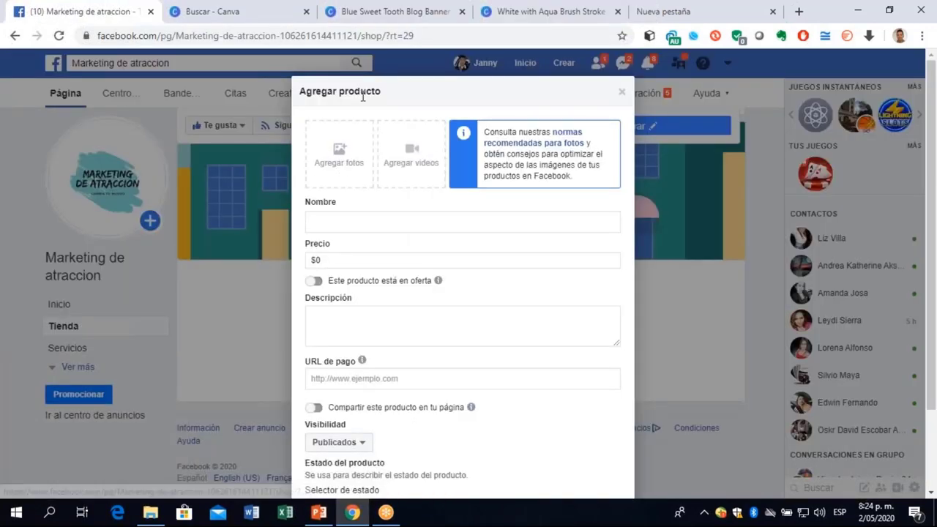
click(339, 156)
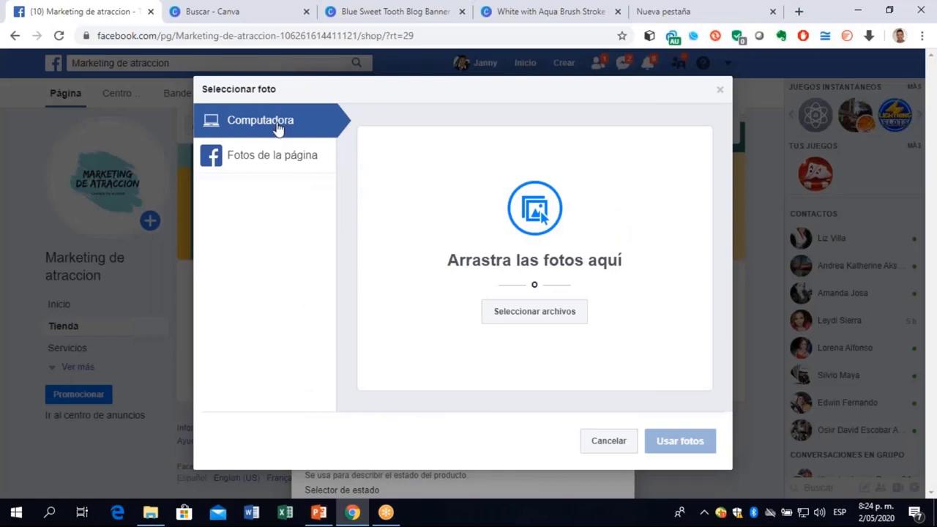
click(540, 316)
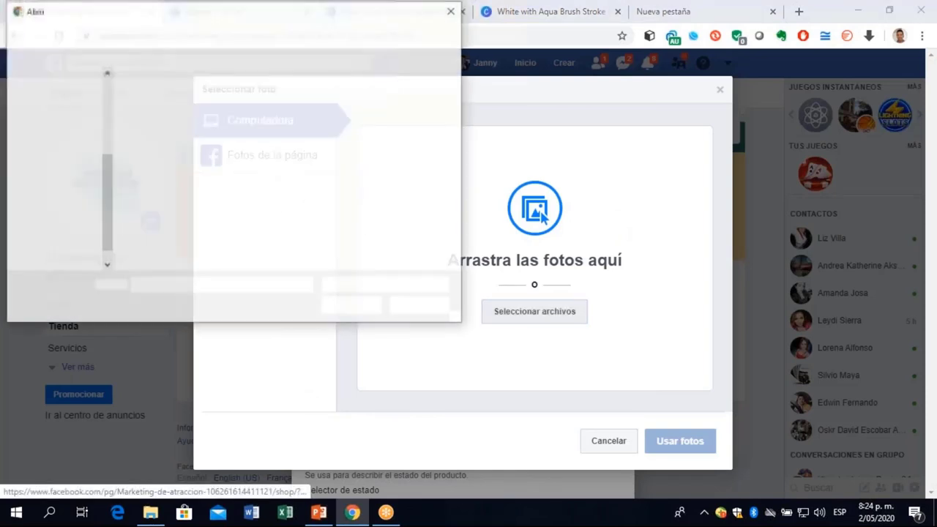
drag(456, 109, 456, 142)
click(161, 139)
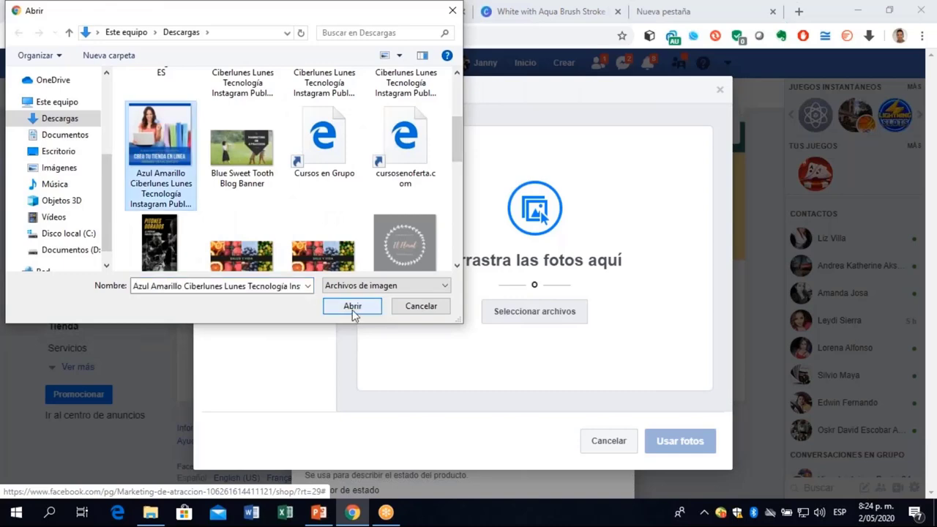
click(352, 307)
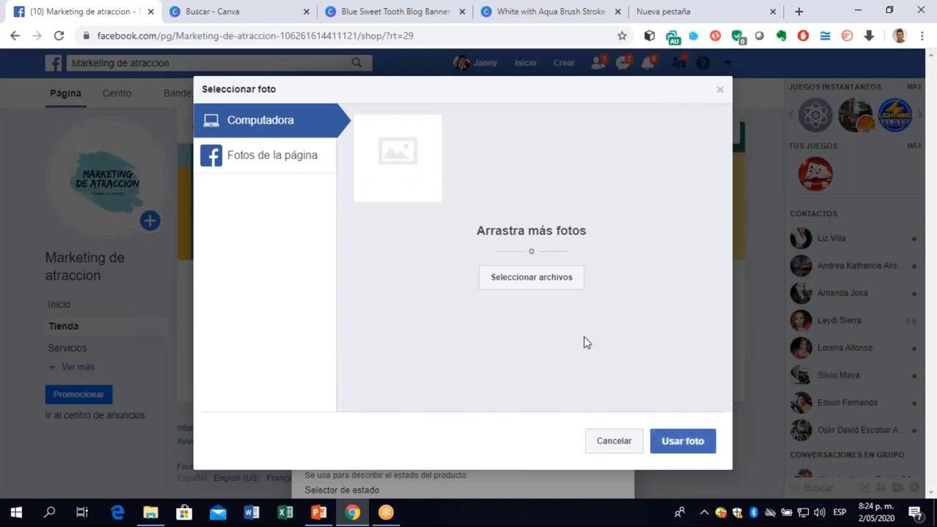
click(689, 441)
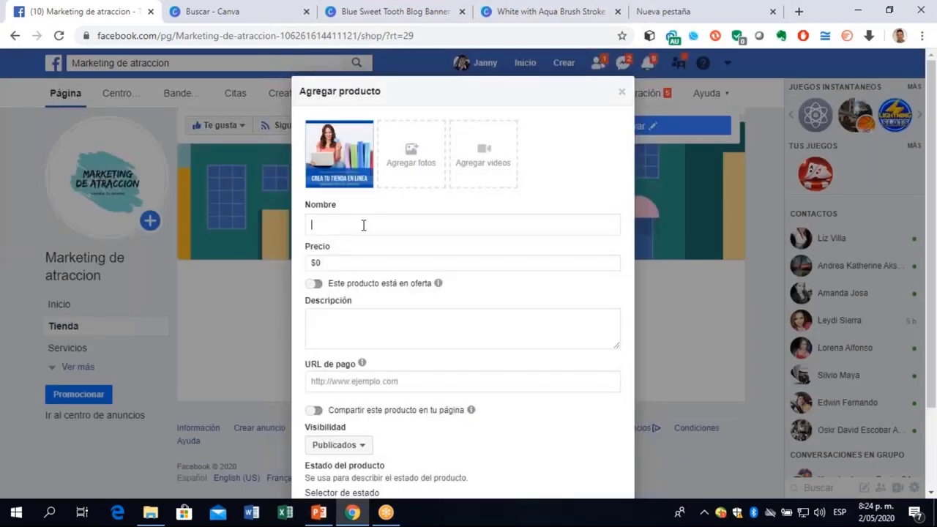
Name the product "curso de marketinh" and set its price to $60000.
text(curso de marketinh)
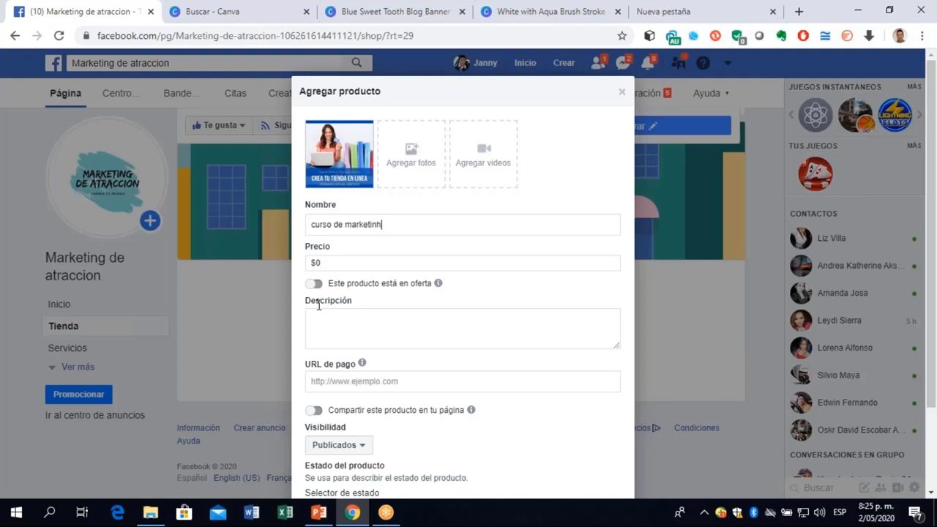
click(338, 264)
text(60)
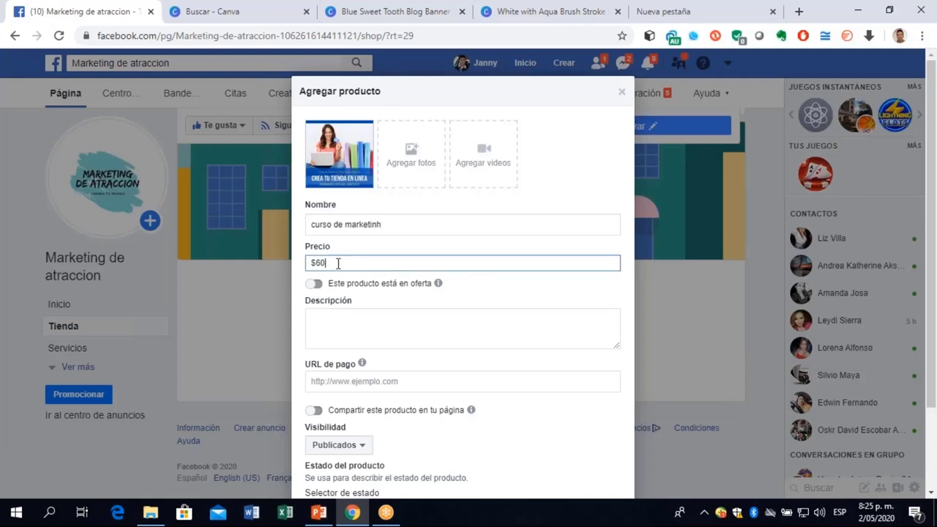
text(000)
Enter the product description "Te enseña,mmos herramientas y estrategias para llegar a tu cliente".
click(347, 318)
text(Te ensela)
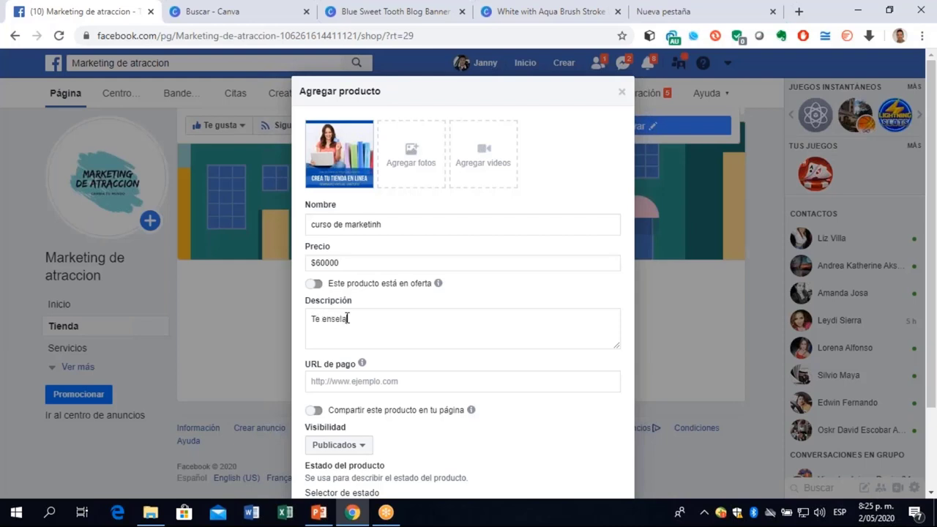
key(BackSpace)
text(ñamos herramie)
text(ntas y)
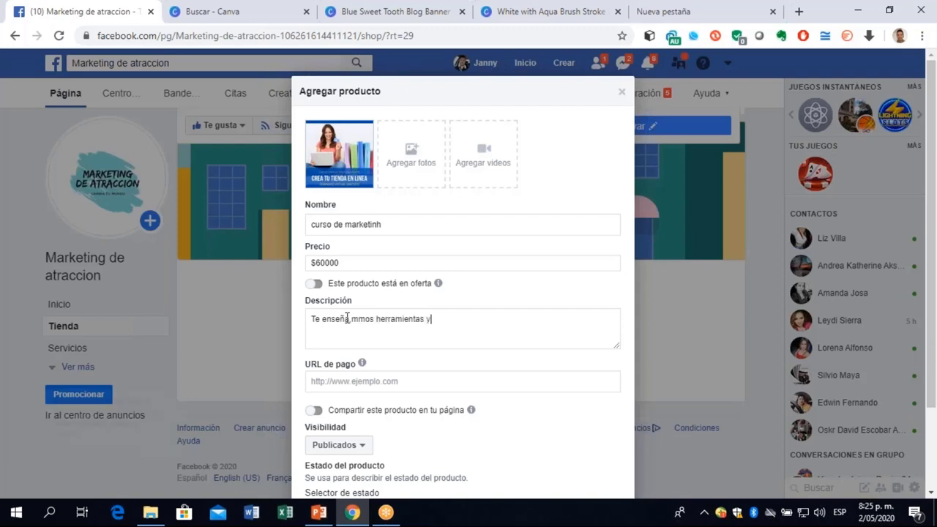
text( estrategias para)
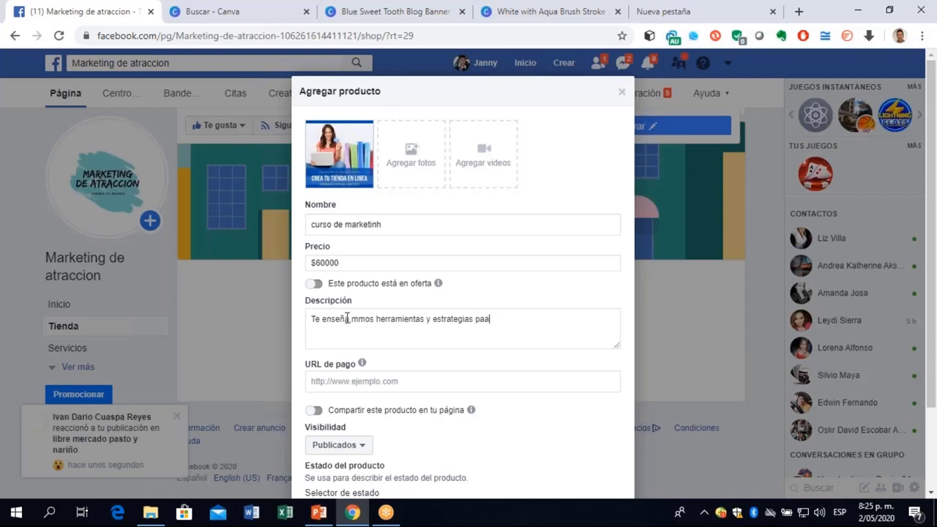
text( allegar )
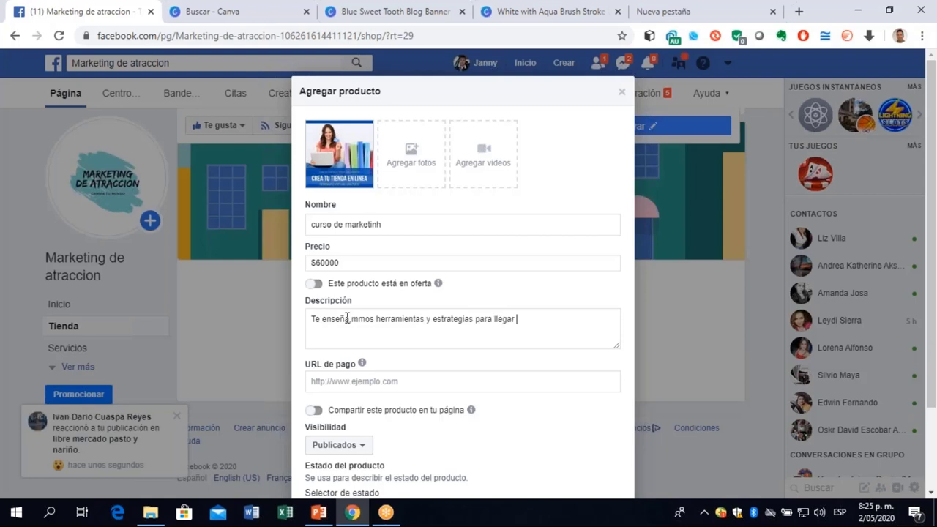
text(a tu cliente)
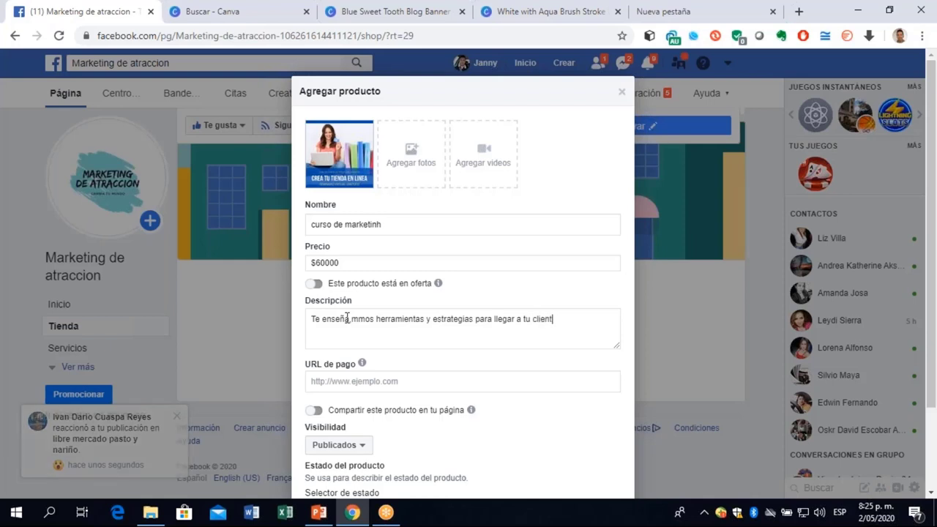
click(350, 377)
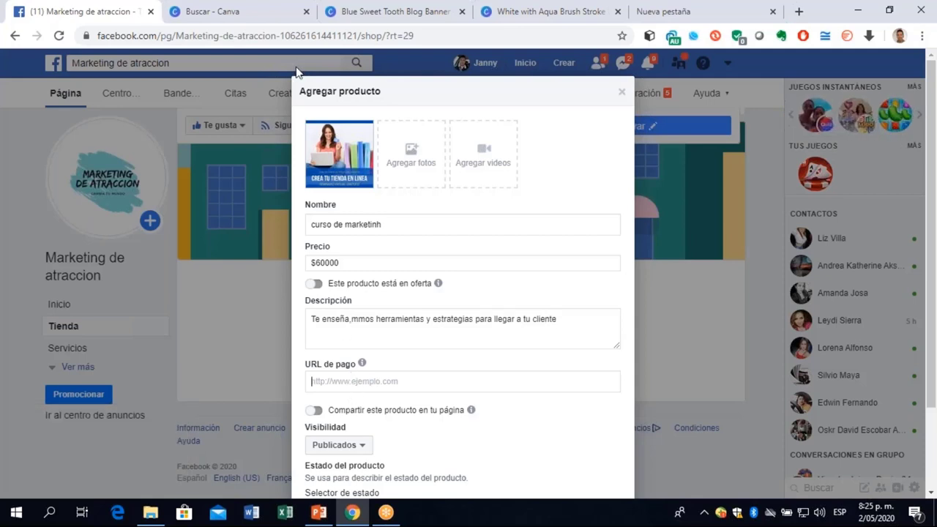
click(256, 18)
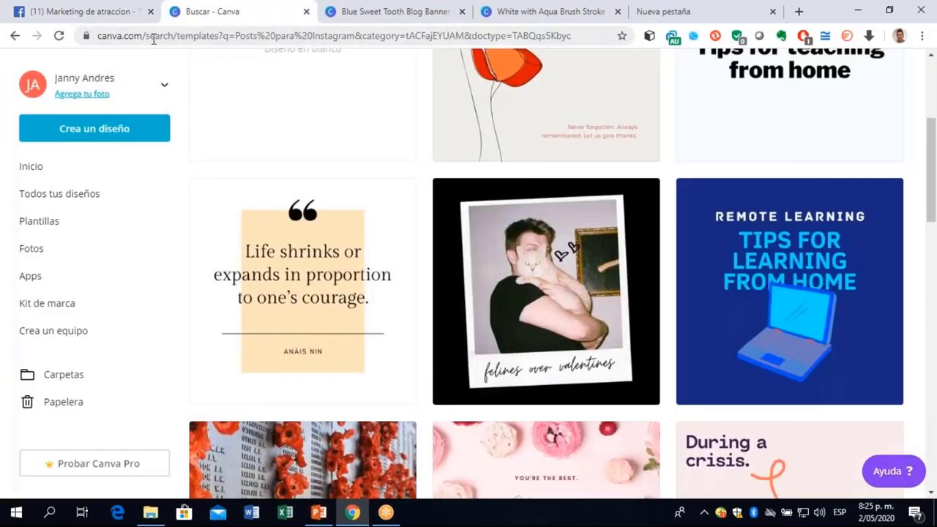
drag(143, 36, 98, 37)
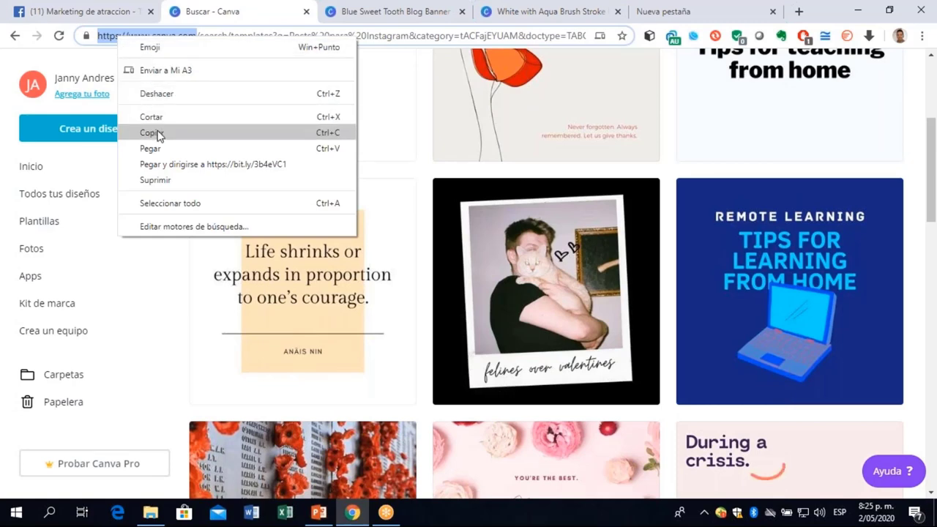
click(157, 131)
click(89, 15)
click(364, 381)
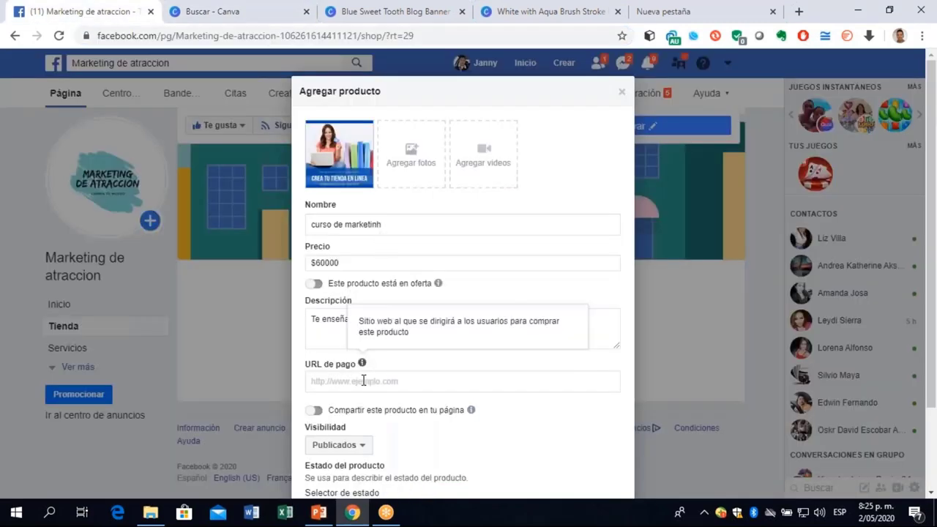
key(ctrl+v)
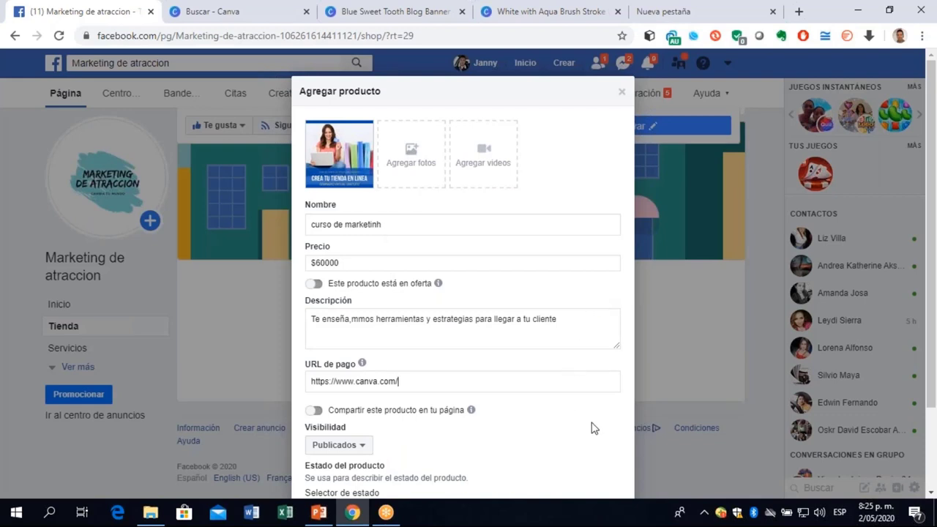
Turn on sharing of the product on the page and turn it off again.
drag(931, 233, 932, 232)
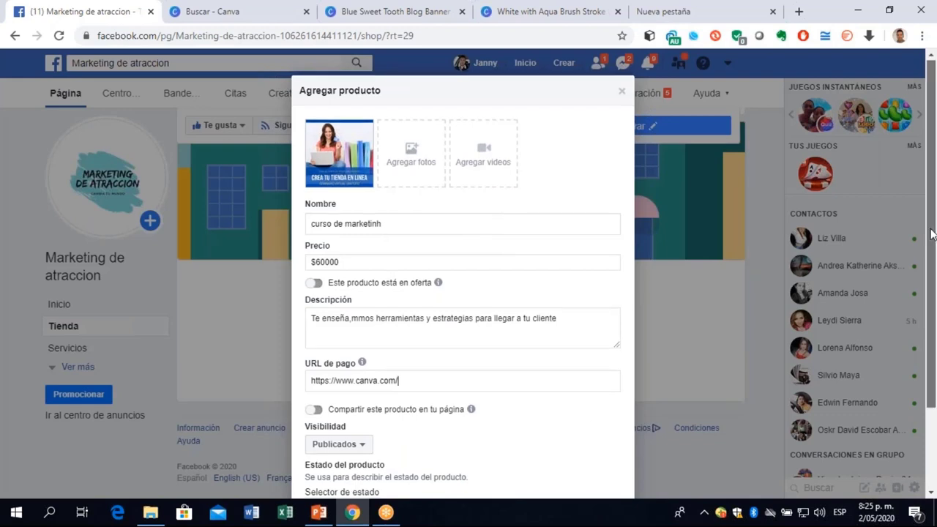
scroll(317, 314, down, 2)
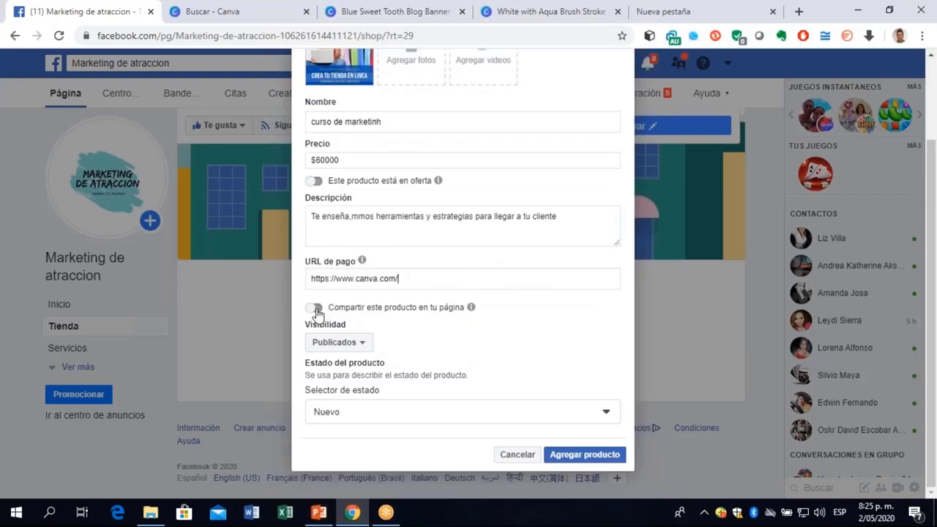
click(316, 310)
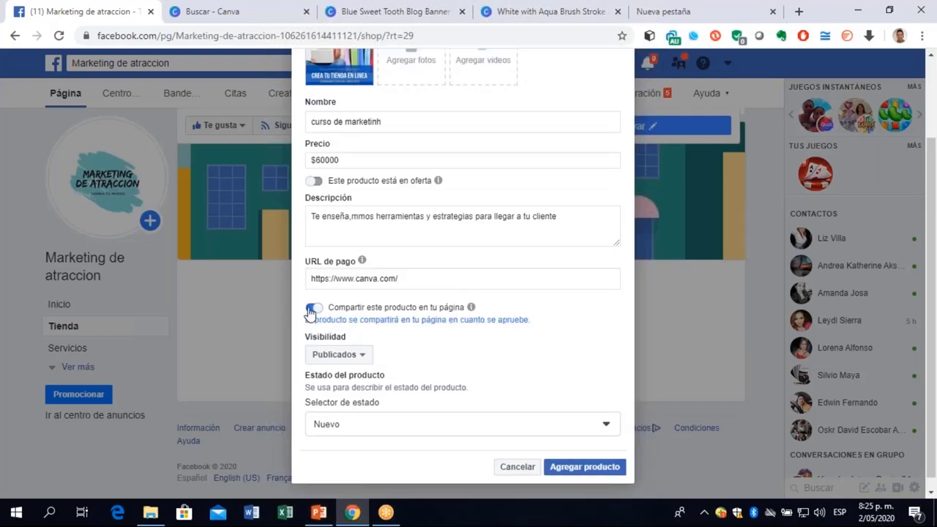
click(311, 311)
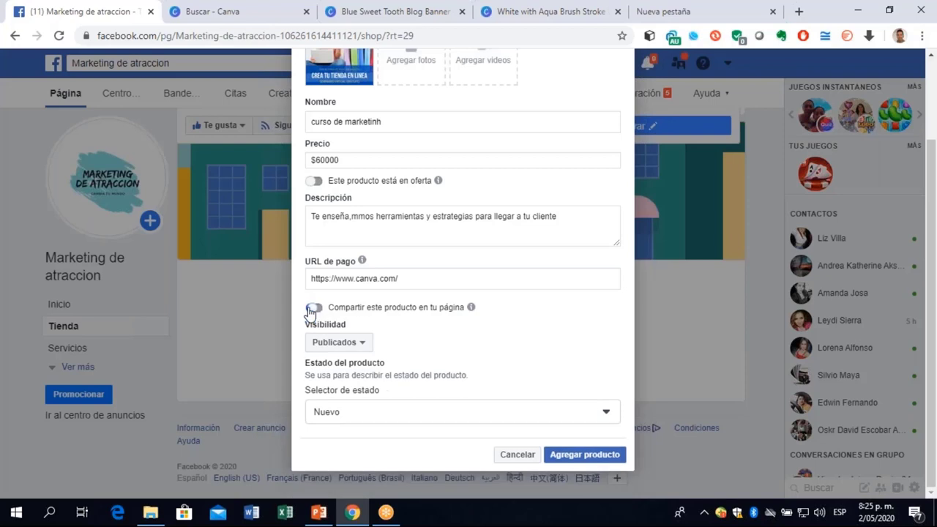
Examine the product's available visibility options and condition choices.
click(365, 346)
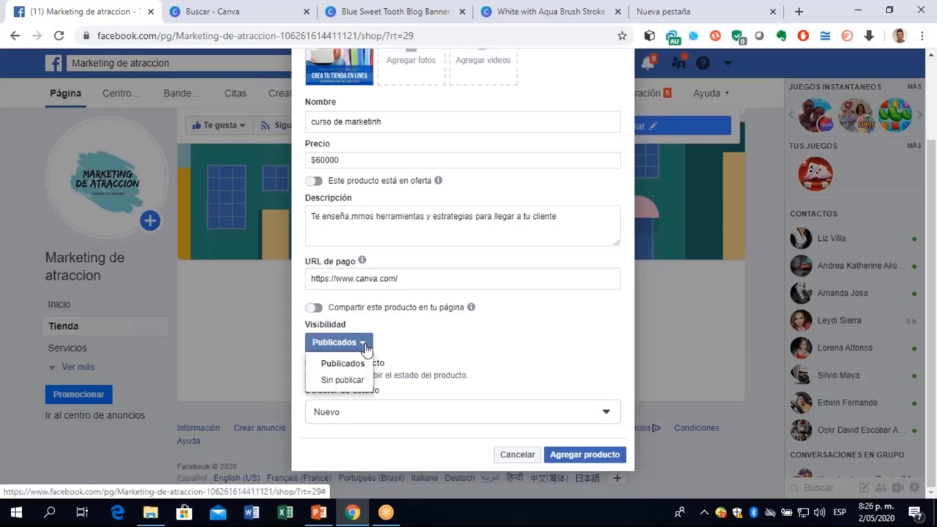
click(364, 347)
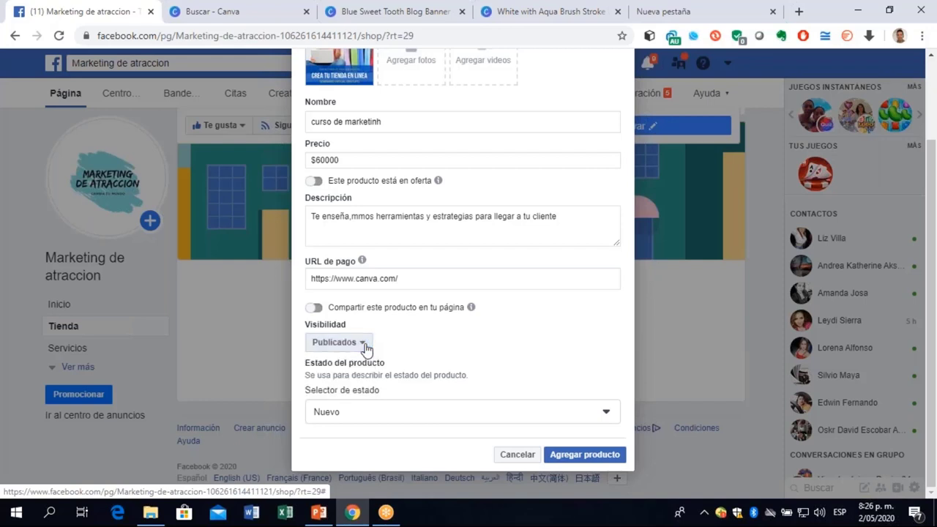
click(364, 347)
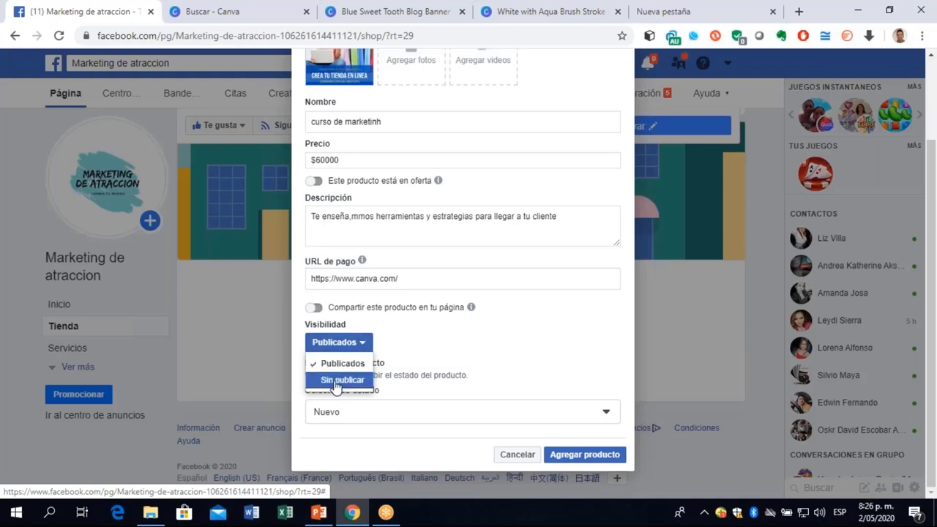
click(379, 334)
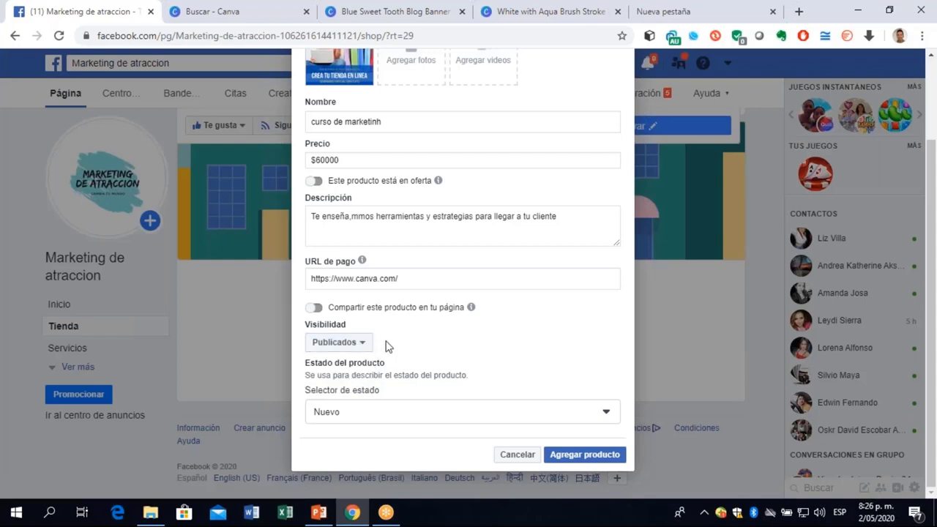
click(428, 416)
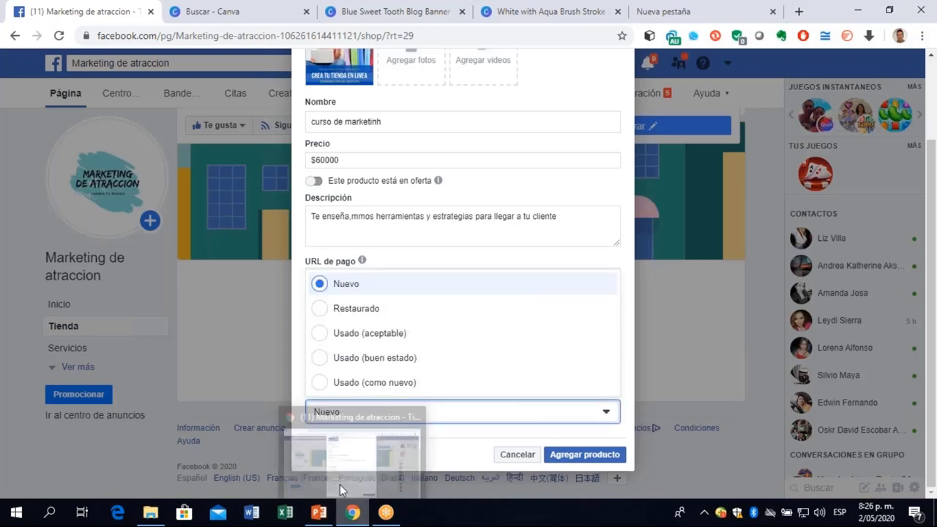
Add the completed marketing course product to the shop and accept the notice about product review.
click(583, 456)
click(583, 456)
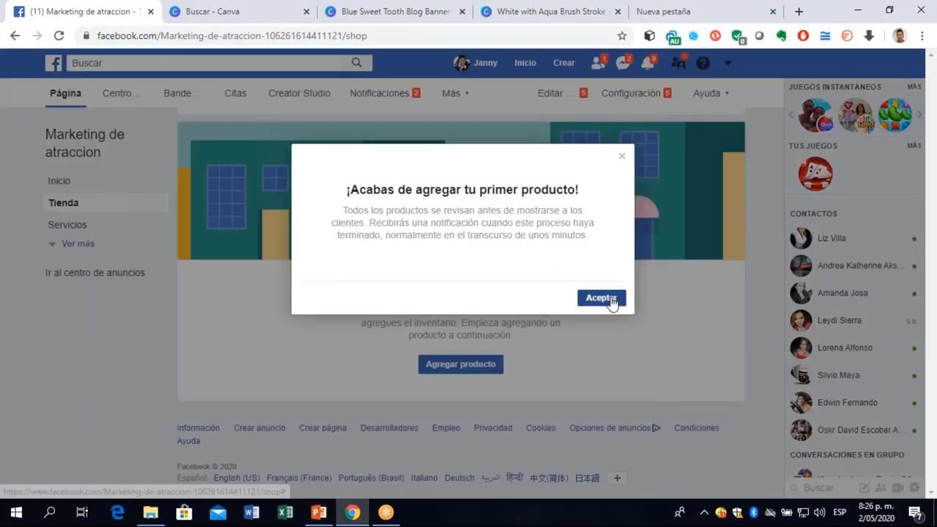
click(601, 297)
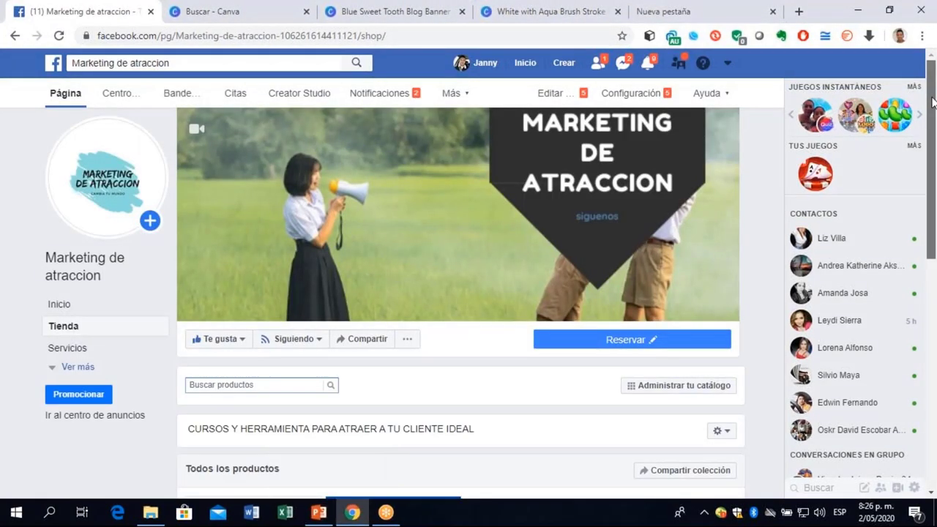
Check the shop's product list, glance at a blank product form, and reload the shop page.
drag(933, 103, 933, 229)
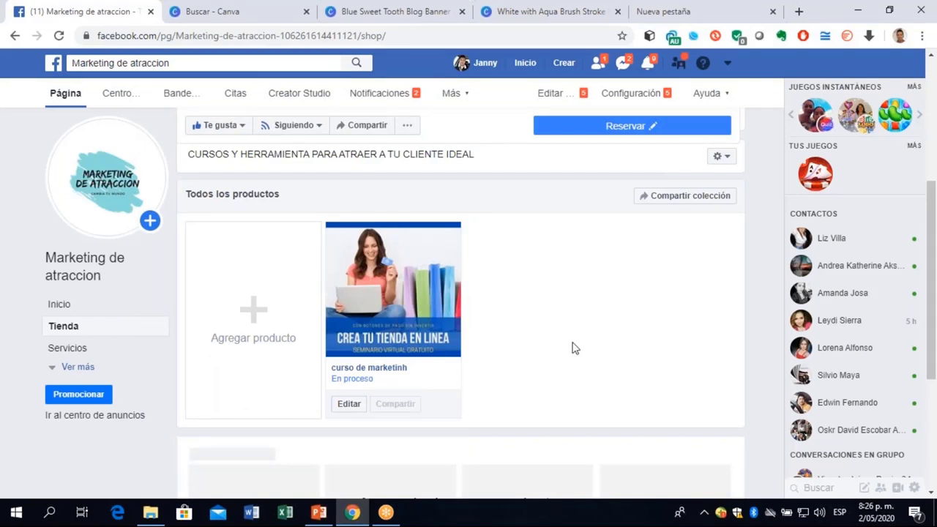
click(254, 314)
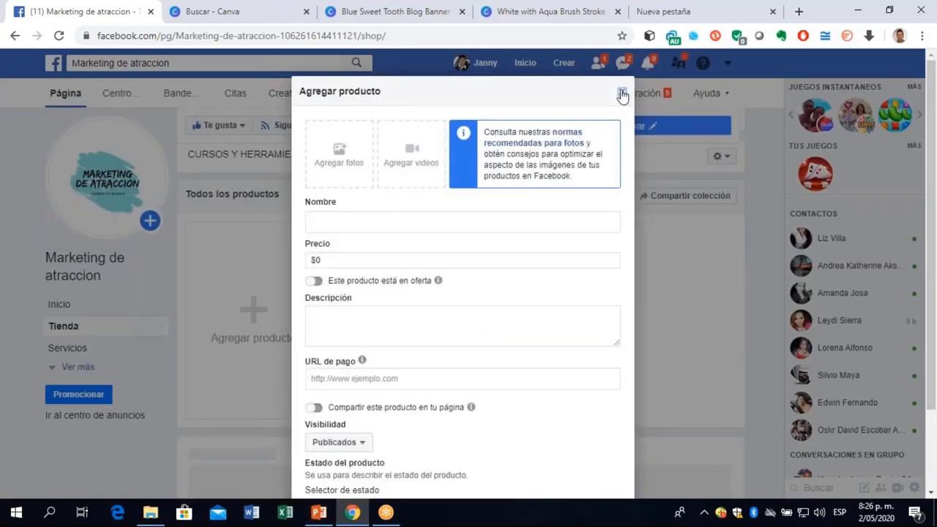
click(622, 93)
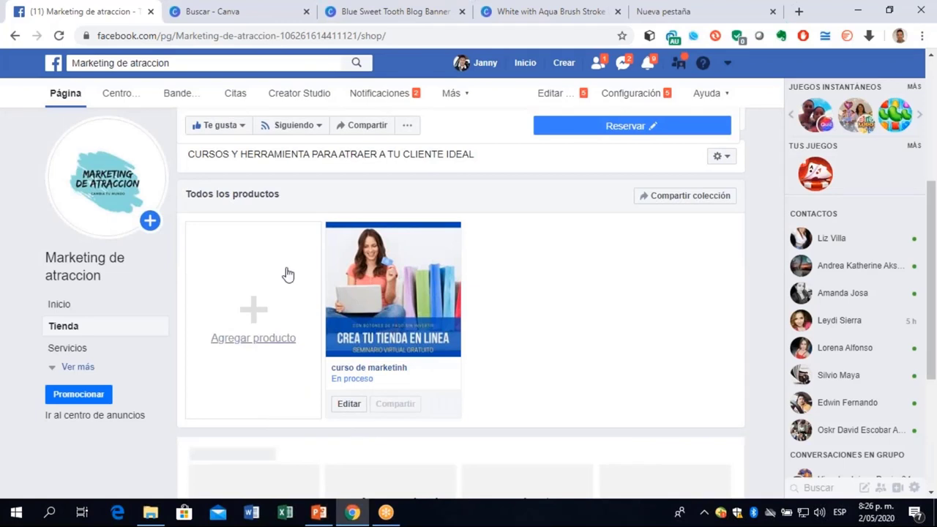
click(59, 36)
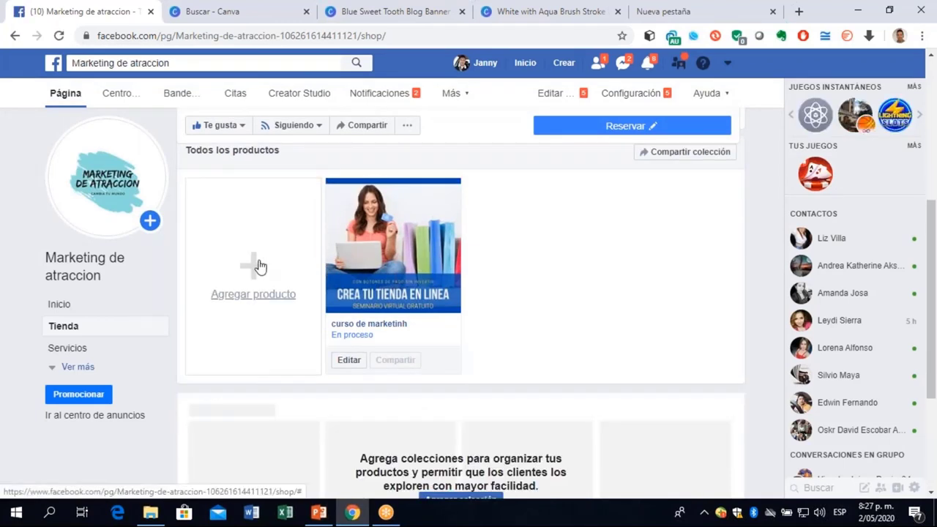
Start a second product with the photo "¡Te invitamos a disfrutar de palomitas y piyamas!" from the IMAGINES folder in Descargas.
click(259, 267)
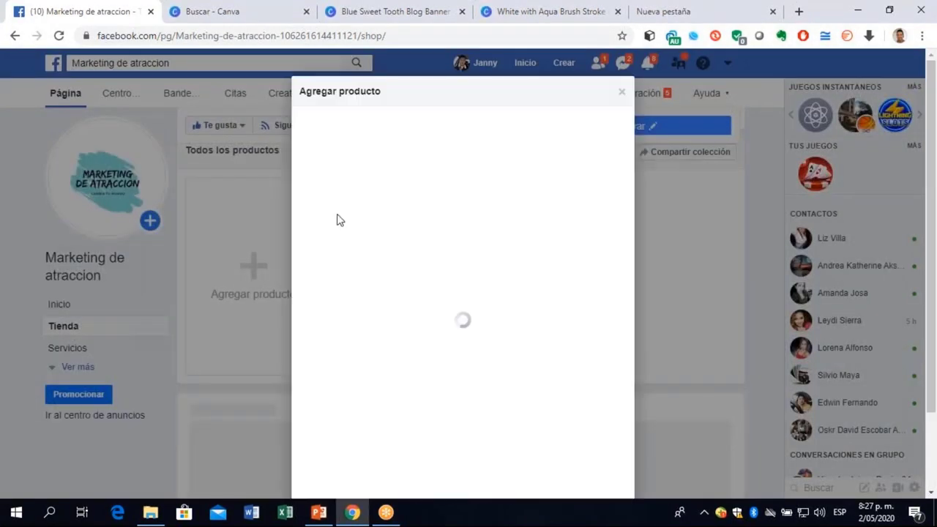
click(363, 149)
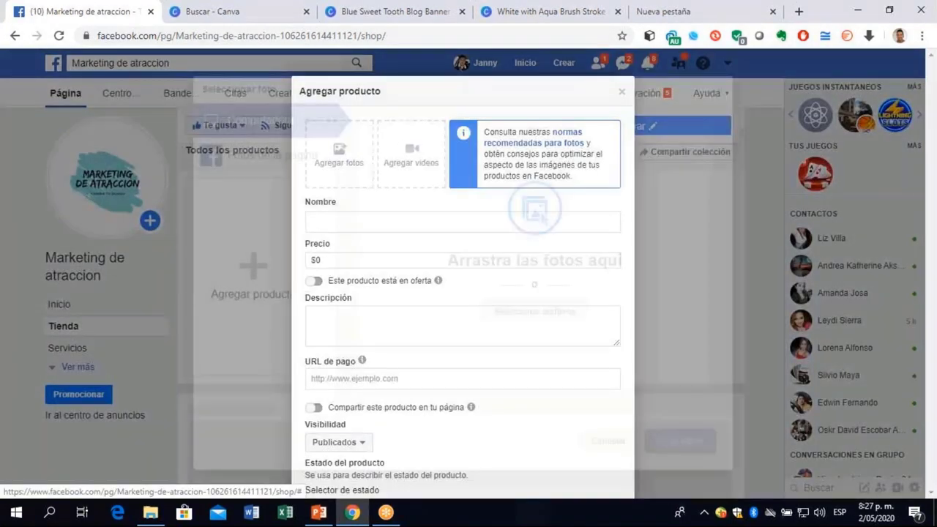
click(550, 314)
click(248, 206)
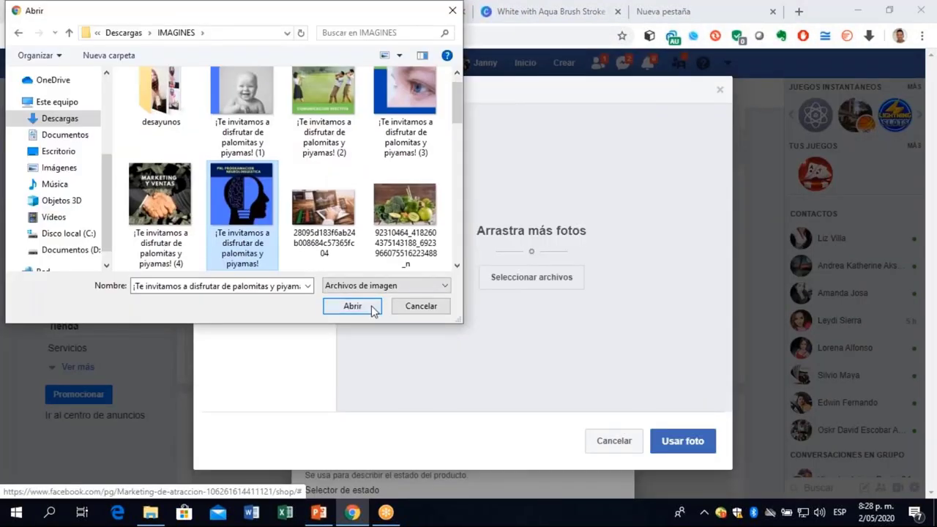
click(352, 306)
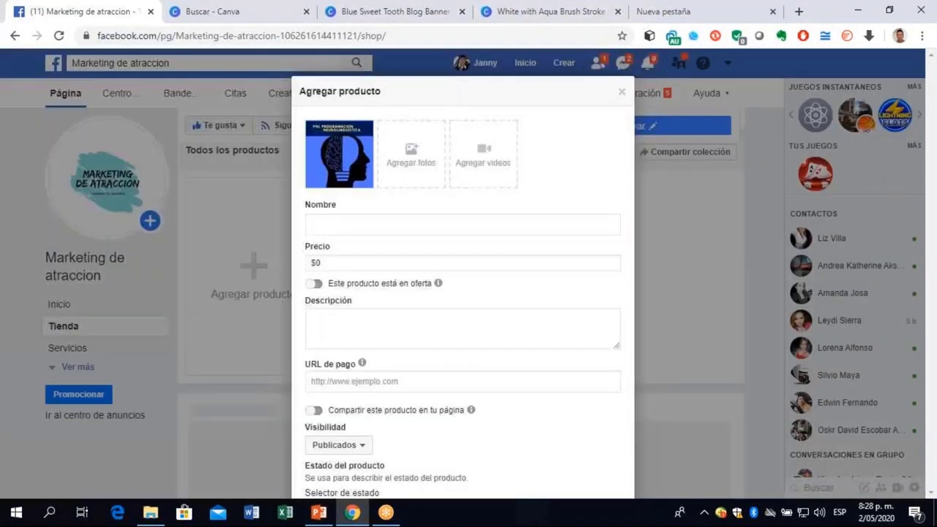
Name the second product "Taller whatsapp marketing" and set its price to $60000.
click(343, 225)
text(T)
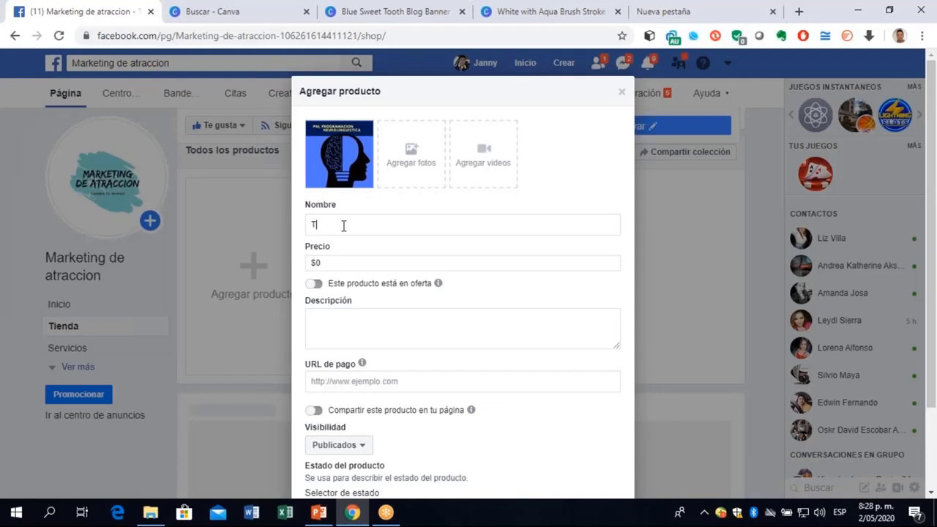
text(aller whatsapp marketing)
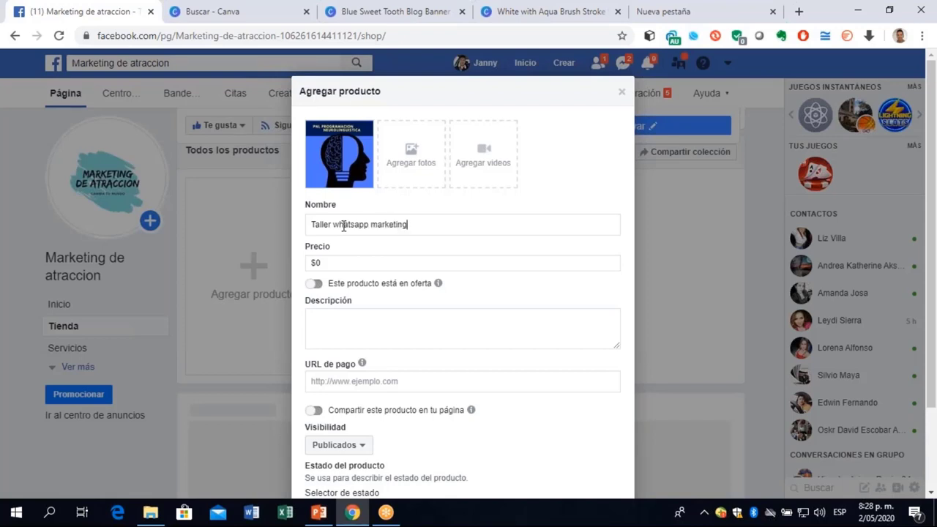
click(351, 261)
key(BackSpace)
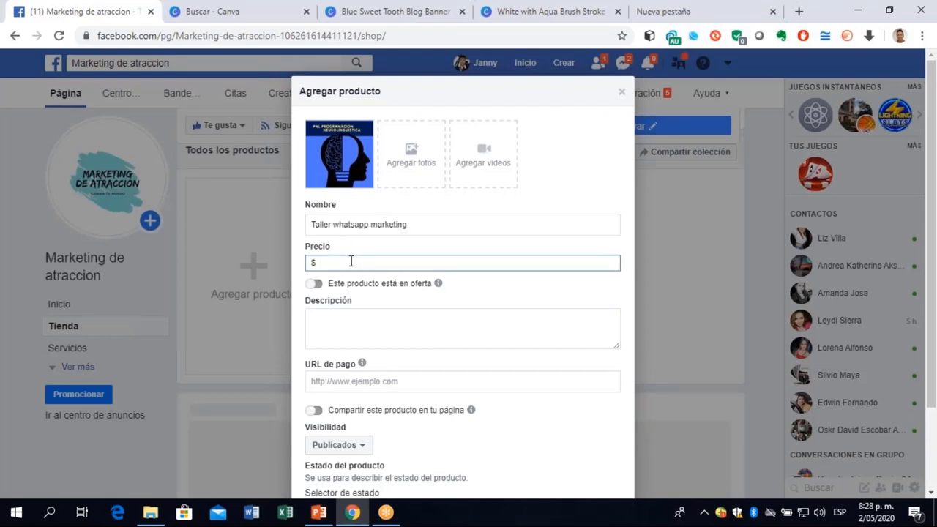
text(60000)
click(372, 315)
text(ventas)
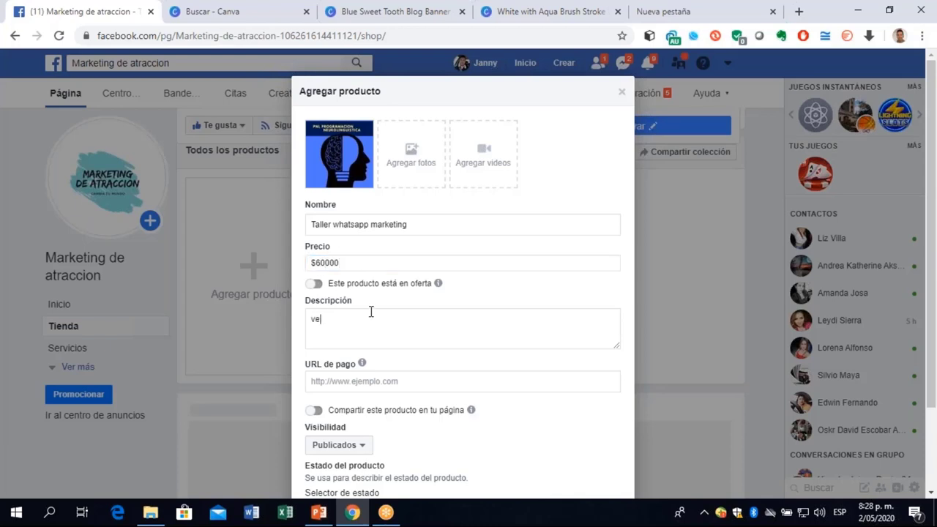
click(355, 381)
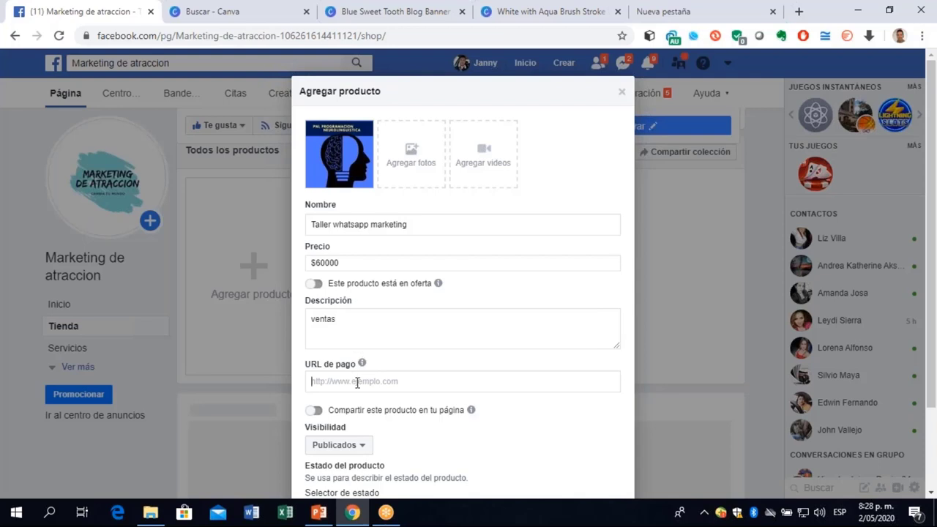
text(https://www.canva.com/)
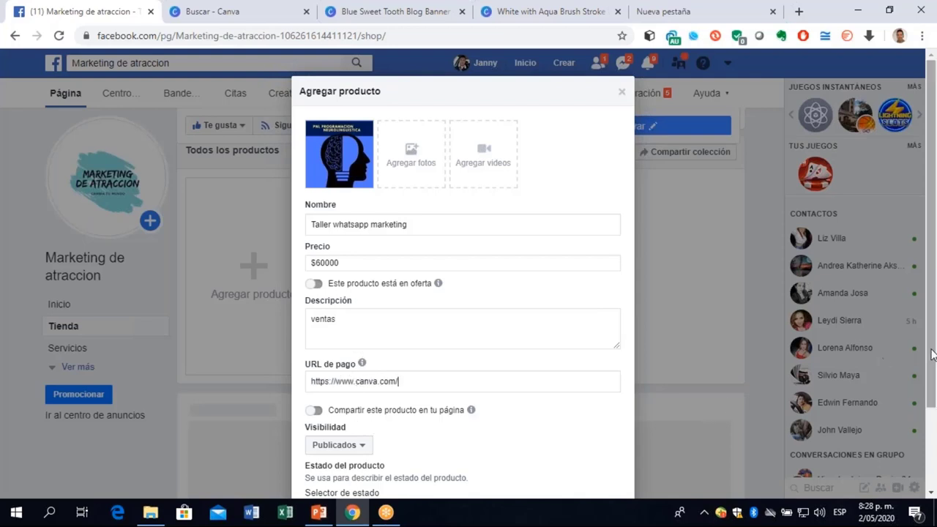
scroll(933, 357, down, 1)
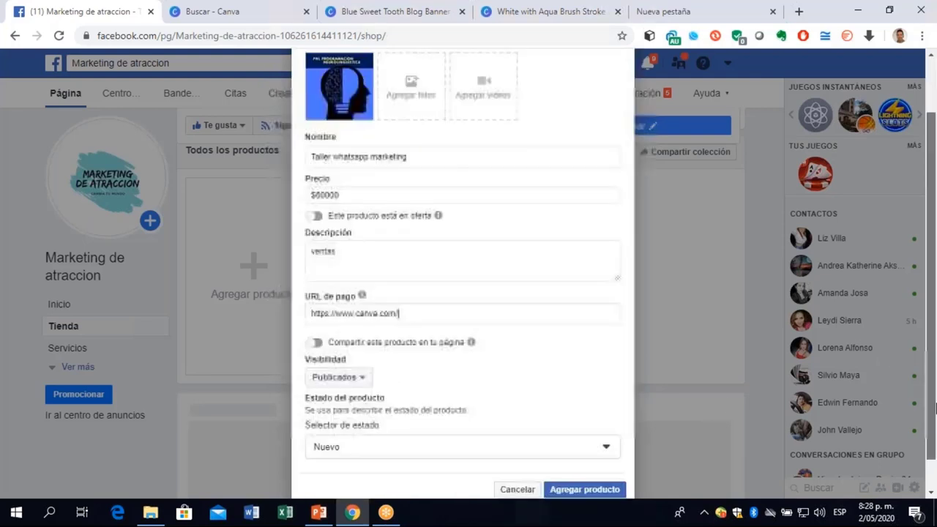
click(584, 489)
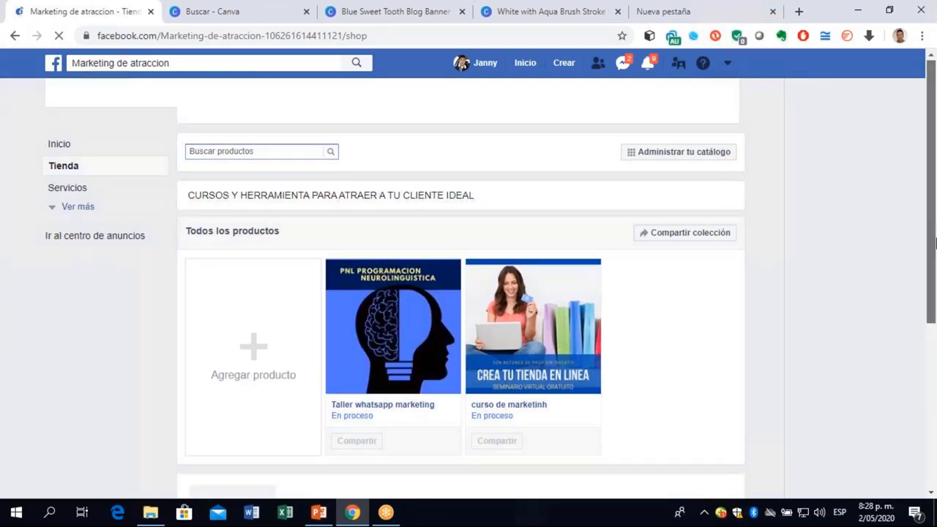
Create a published shop collection named "TALLERES BASICOS" containing the marketing course and the WhatsApp marketing workshop.
drag(934, 243, 935, 352)
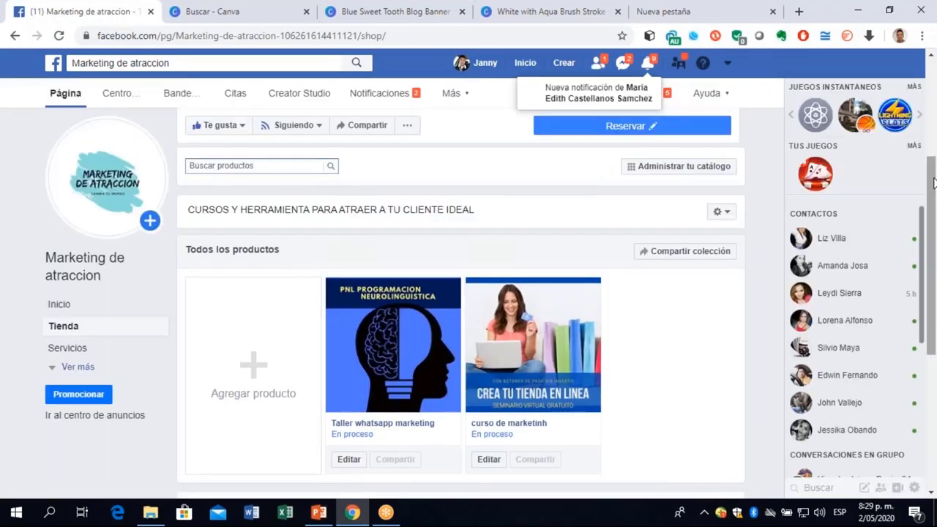
drag(934, 182, 935, 289)
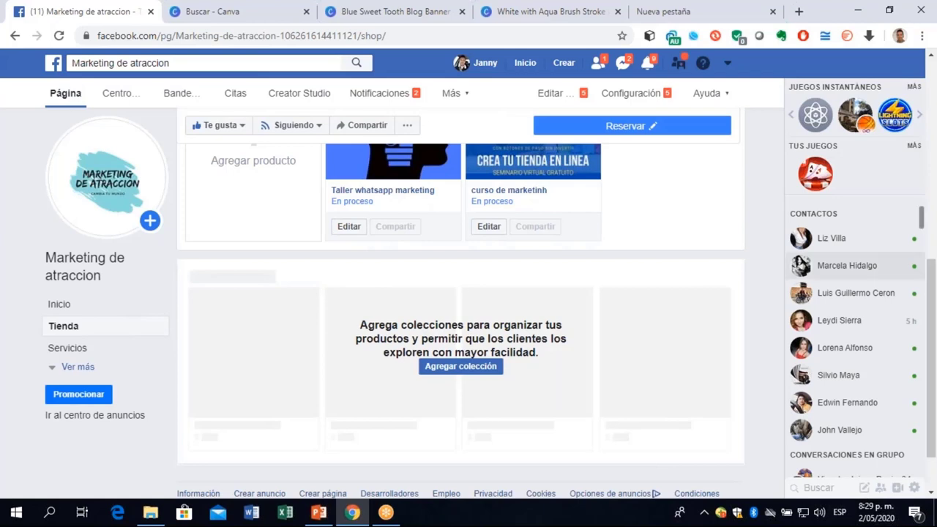
click(459, 364)
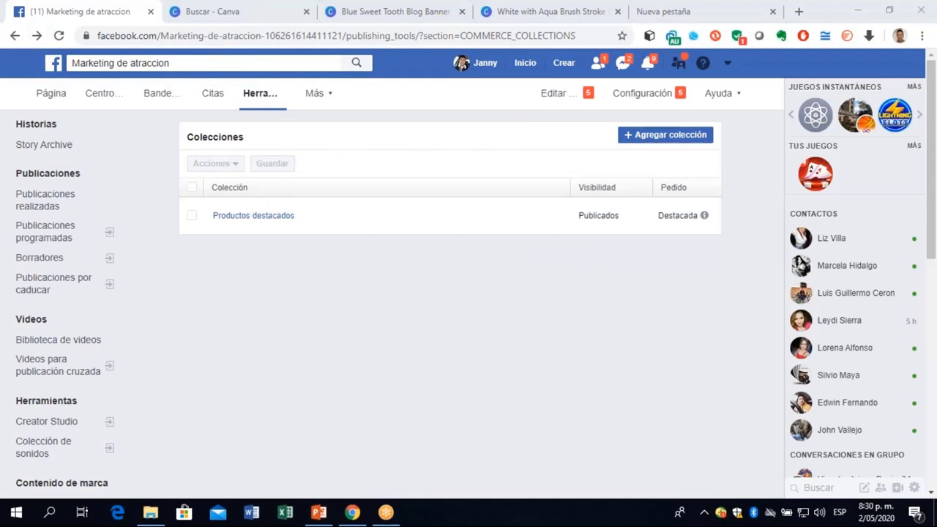
click(668, 141)
click(321, 189)
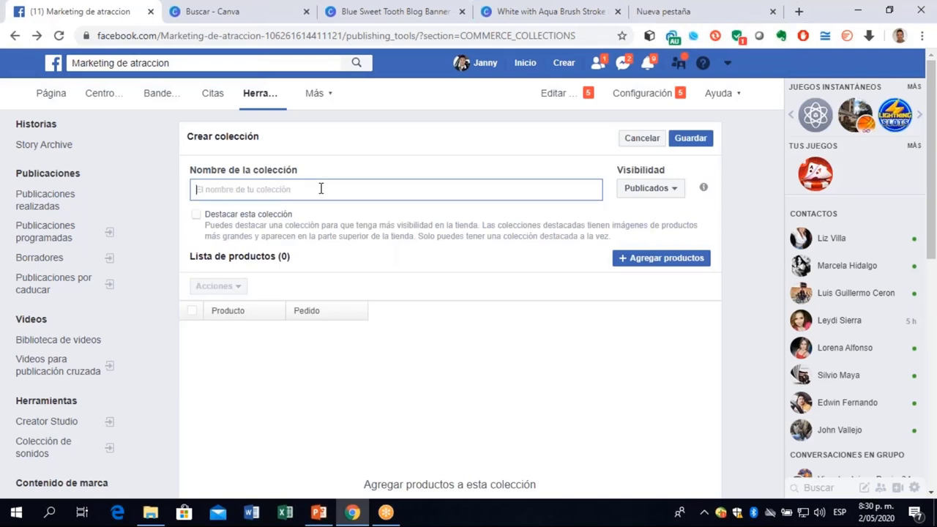
text(TALLE)
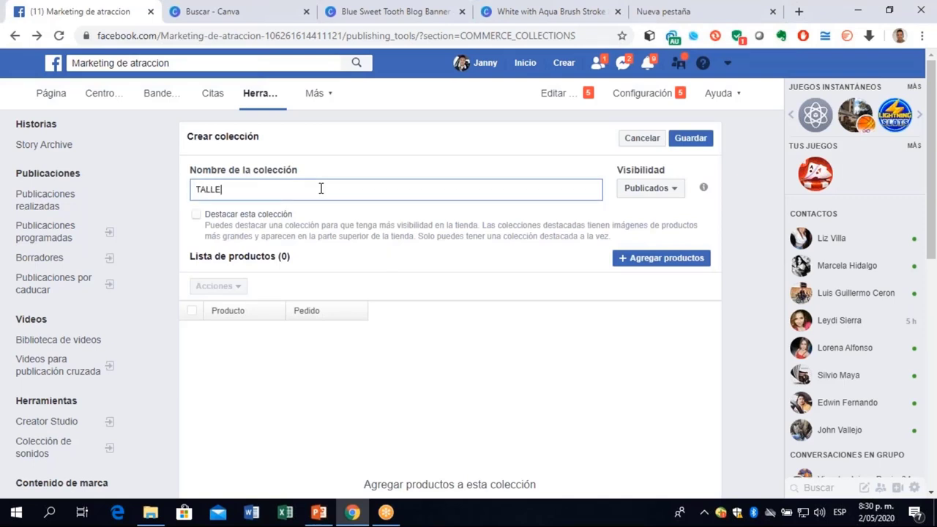
text(RES BASICOS)
click(640, 262)
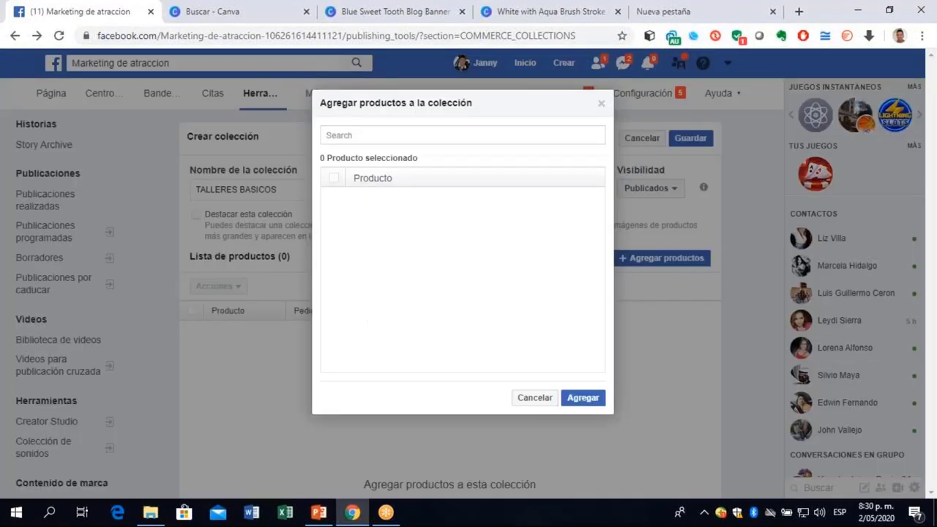
click(581, 399)
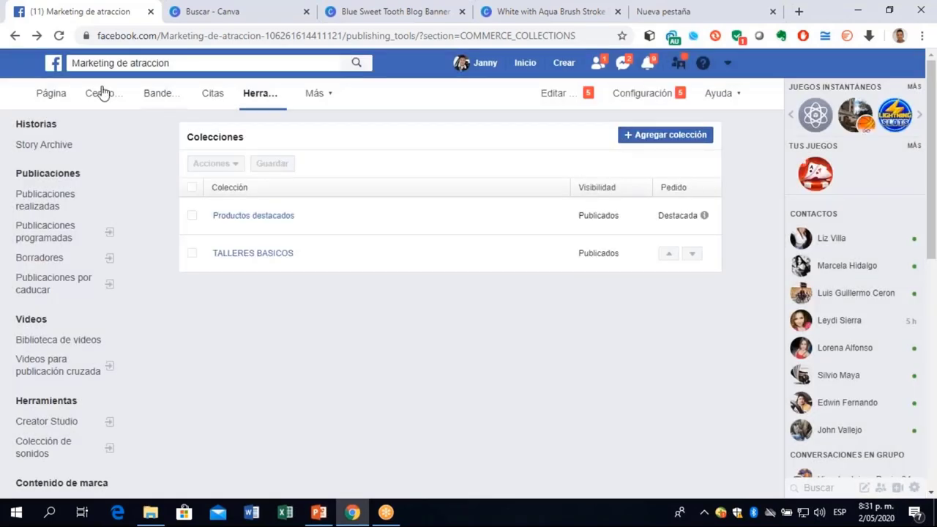
Return to the page's shop and look over the products displayed in the new collection.
click(51, 93)
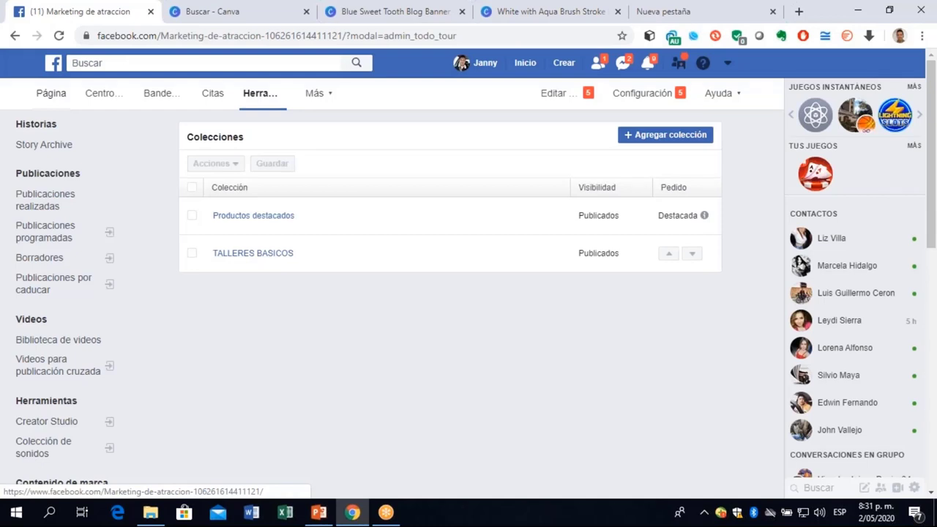
click(57, 96)
click(57, 96)
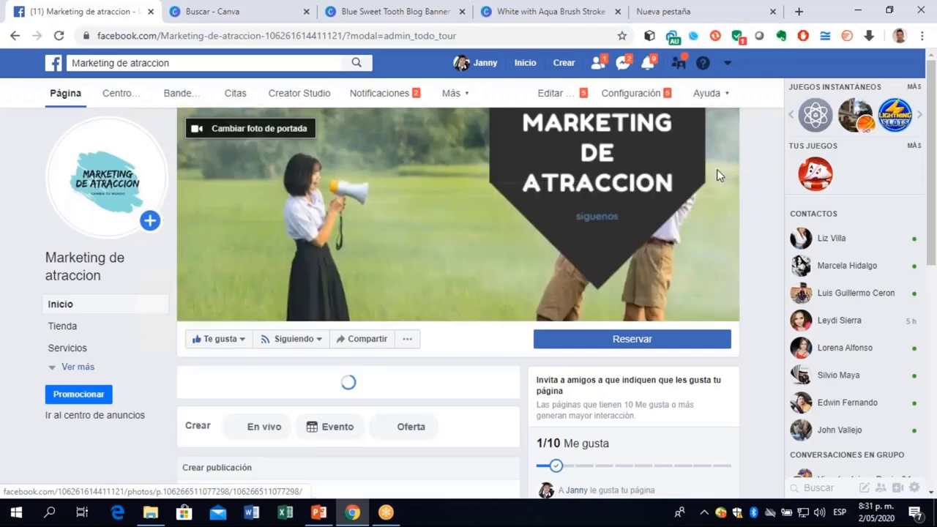
drag(934, 141, 933, 183)
click(66, 328)
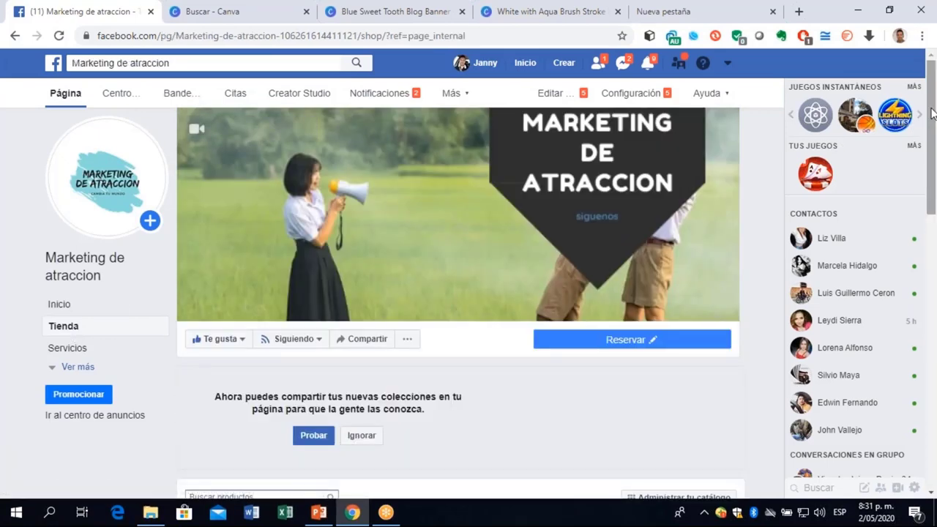
drag(933, 113, 935, 265)
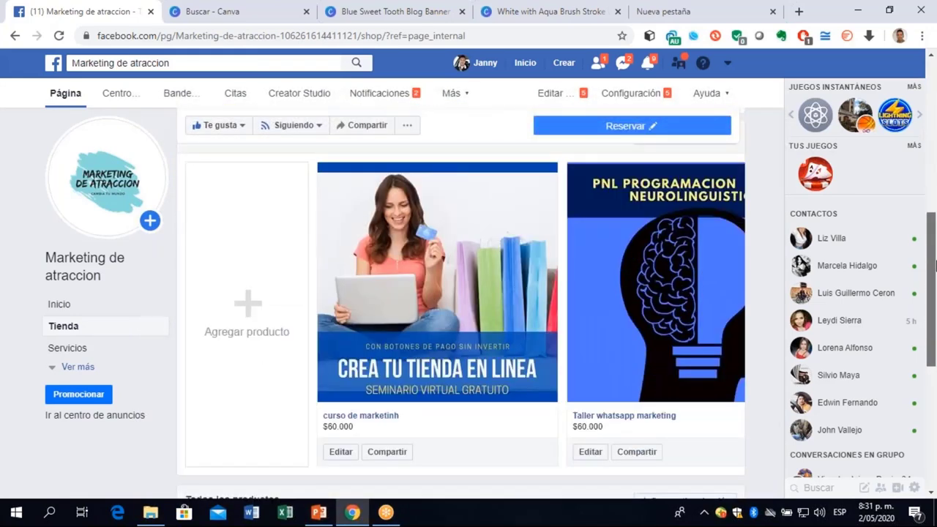
scroll(463, 306, down, 1)
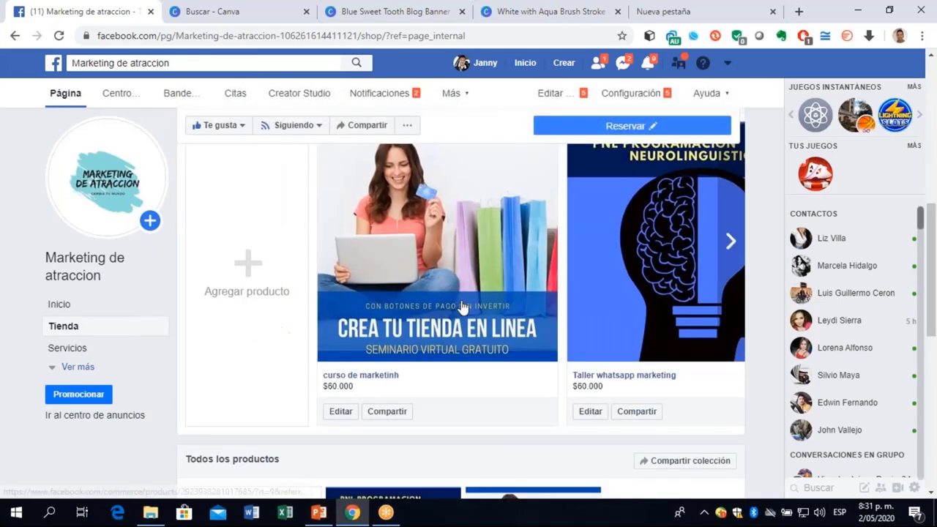
Add the photo "¡Te invitamos a disfrutar de palomitas y piyamas! (1)" to the product "curso de marketinh" and save the product.
click(341, 413)
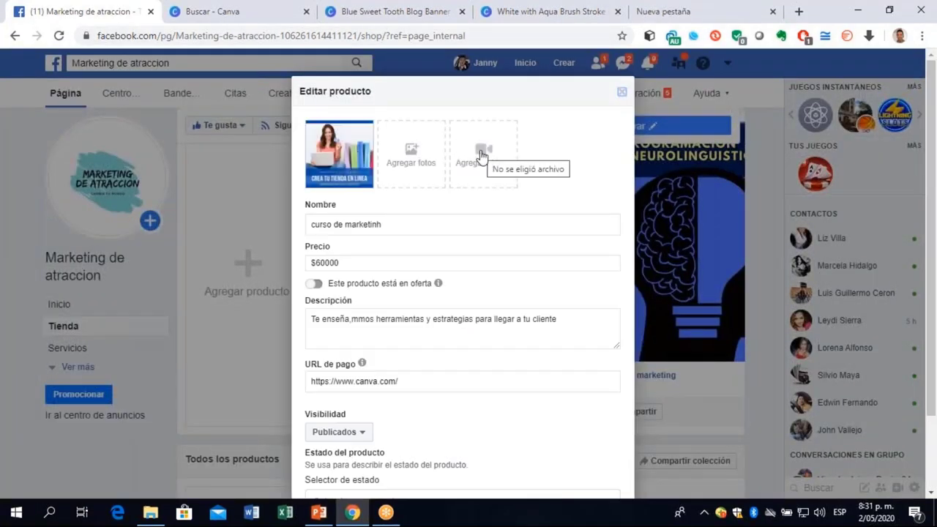
click(414, 156)
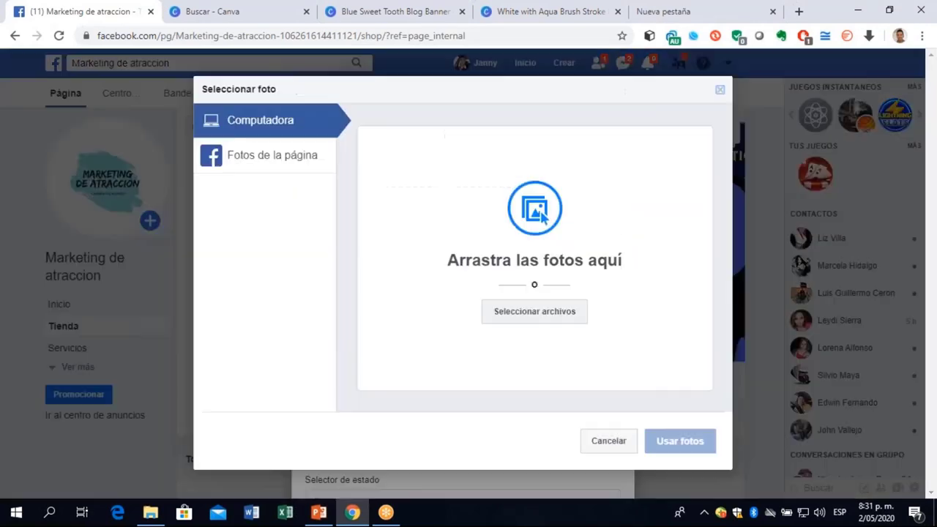
click(549, 314)
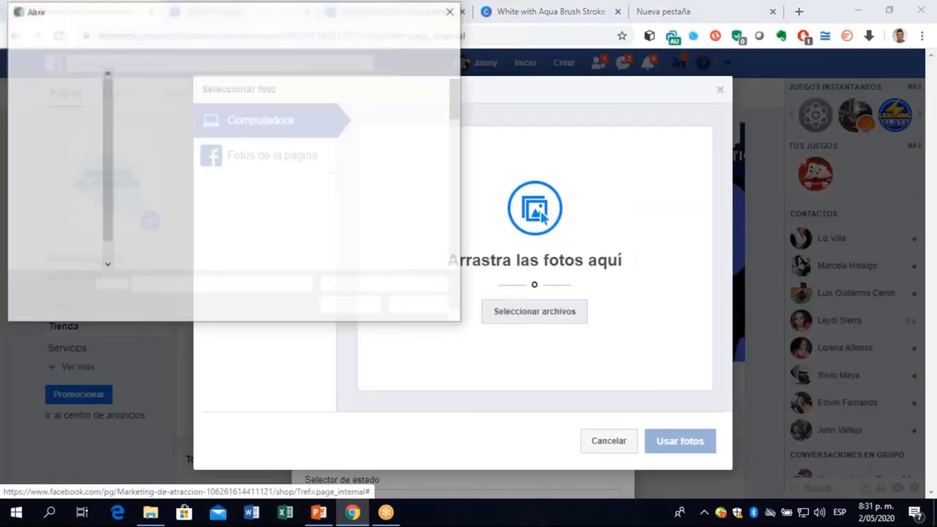
click(329, 139)
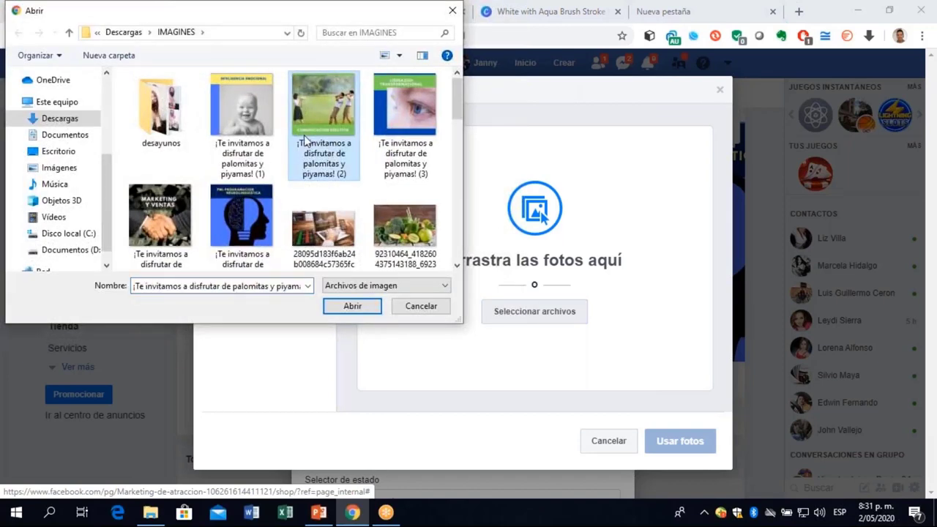
click(241, 117)
click(358, 308)
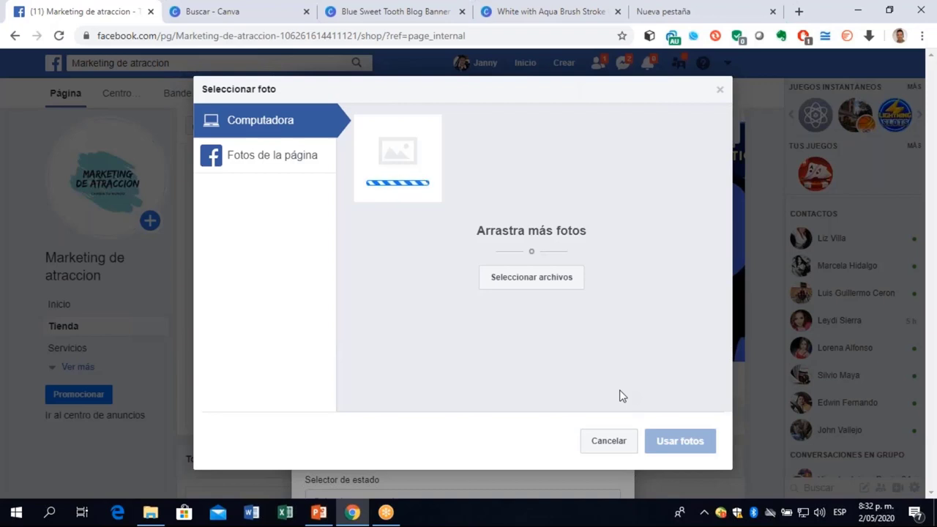
click(674, 443)
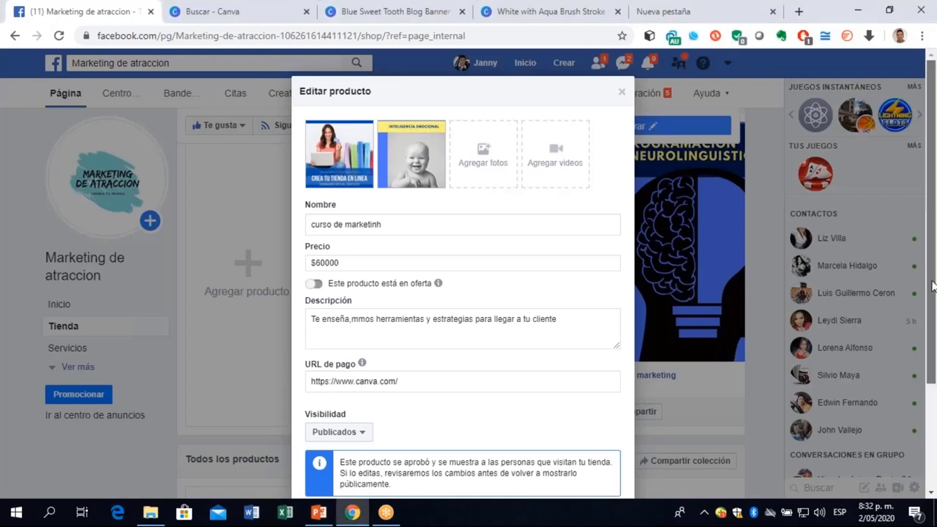
scroll(932, 286, down, 2)
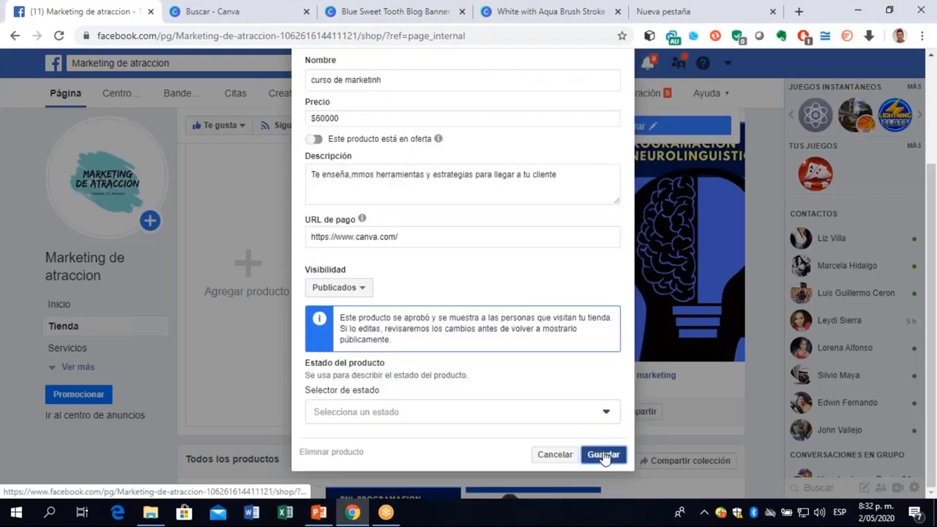
click(603, 452)
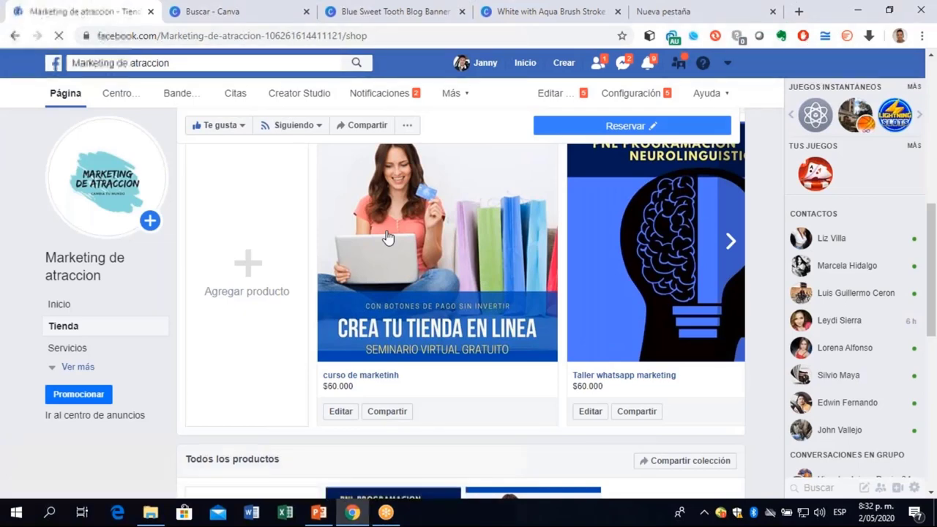
Check the edited course in the shop's collection and product list, and open the page's home section.
scroll(935, 201, down, 1)
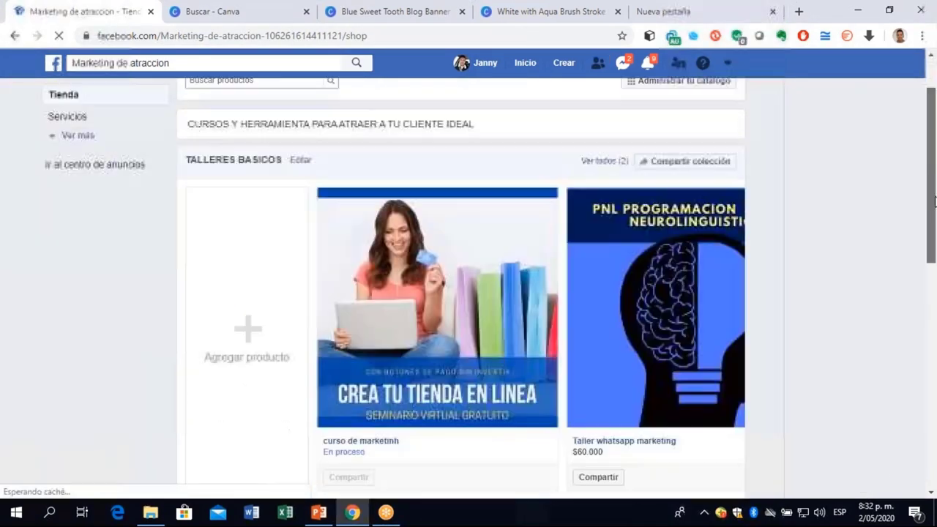
drag(935, 201, 918, 399)
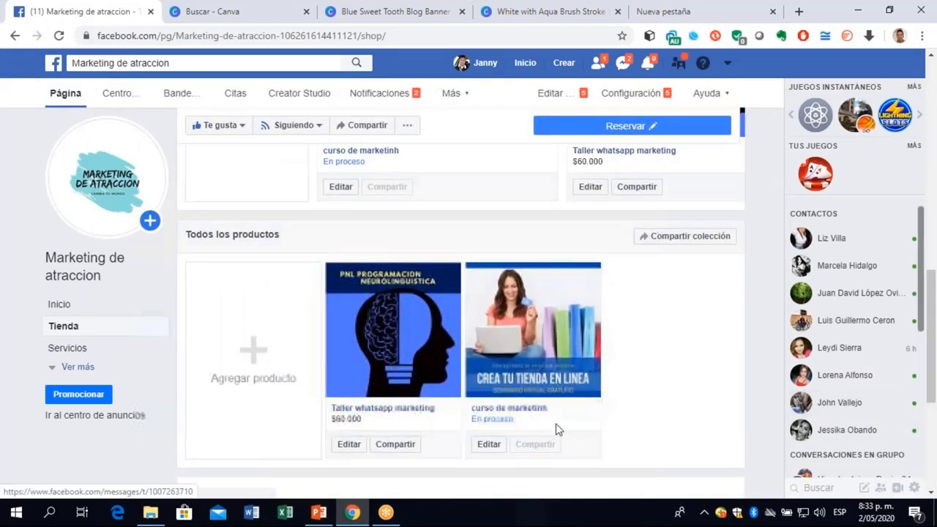
click(71, 93)
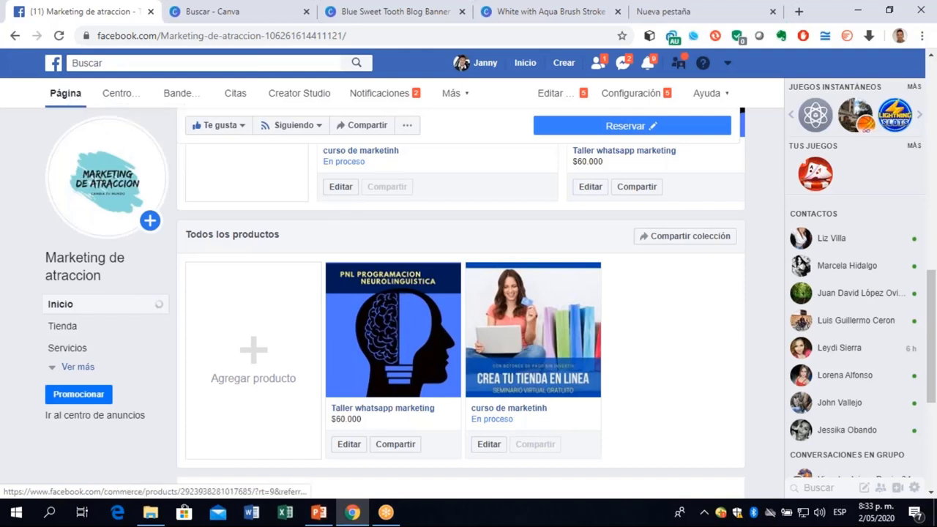
Close the Canva tabs and search Google for "epayco" in the empty browser tab.
click(307, 12)
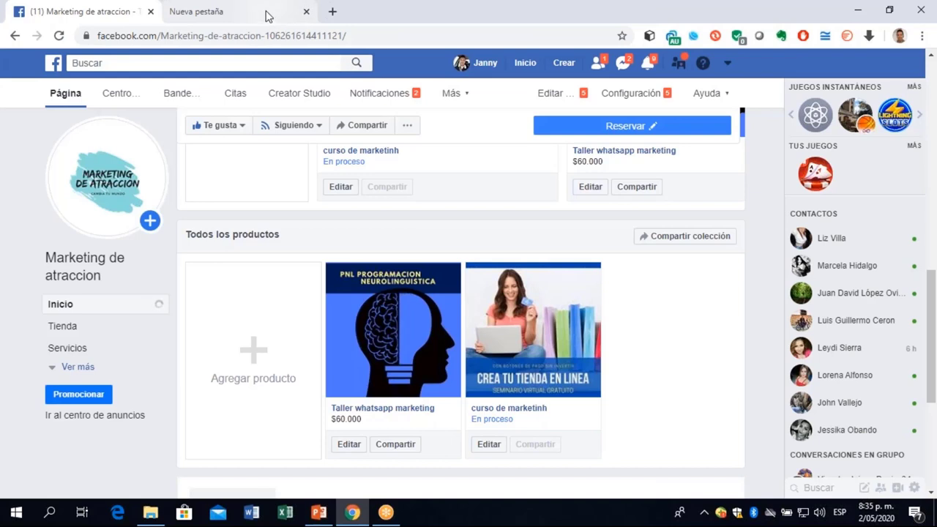
click(268, 14)
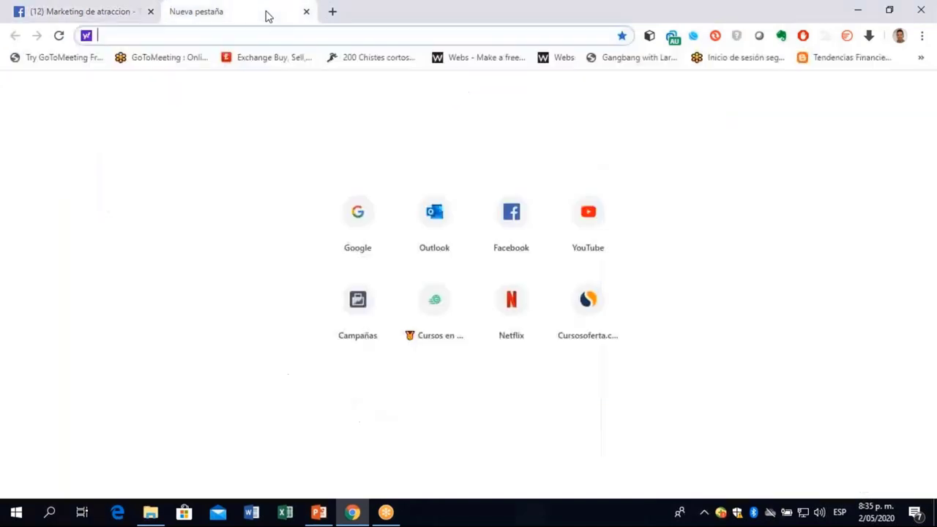
click(360, 216)
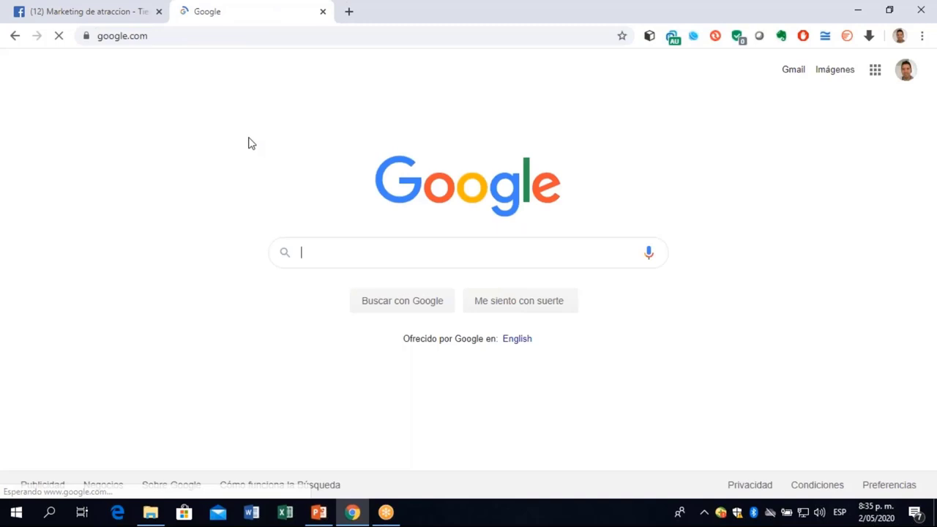
click(327, 249)
text(EPAY)
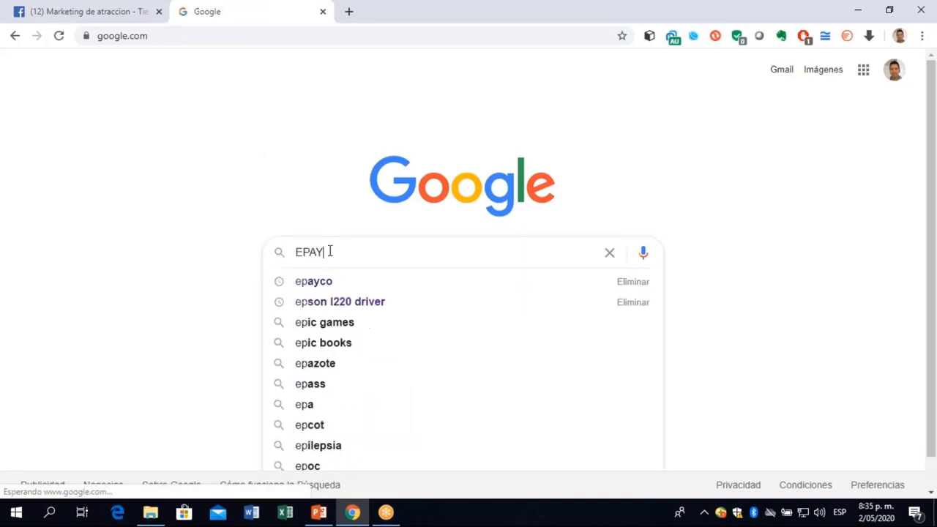
text(CO)
click(327, 281)
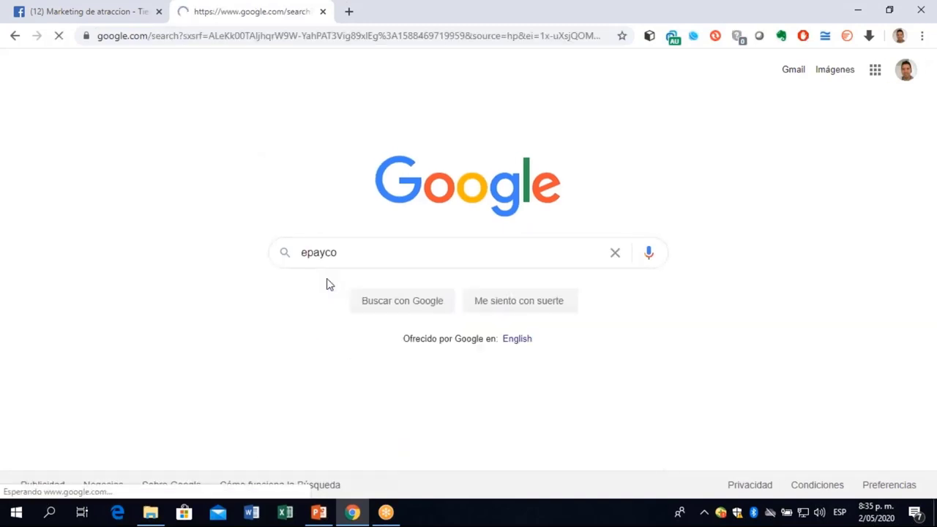